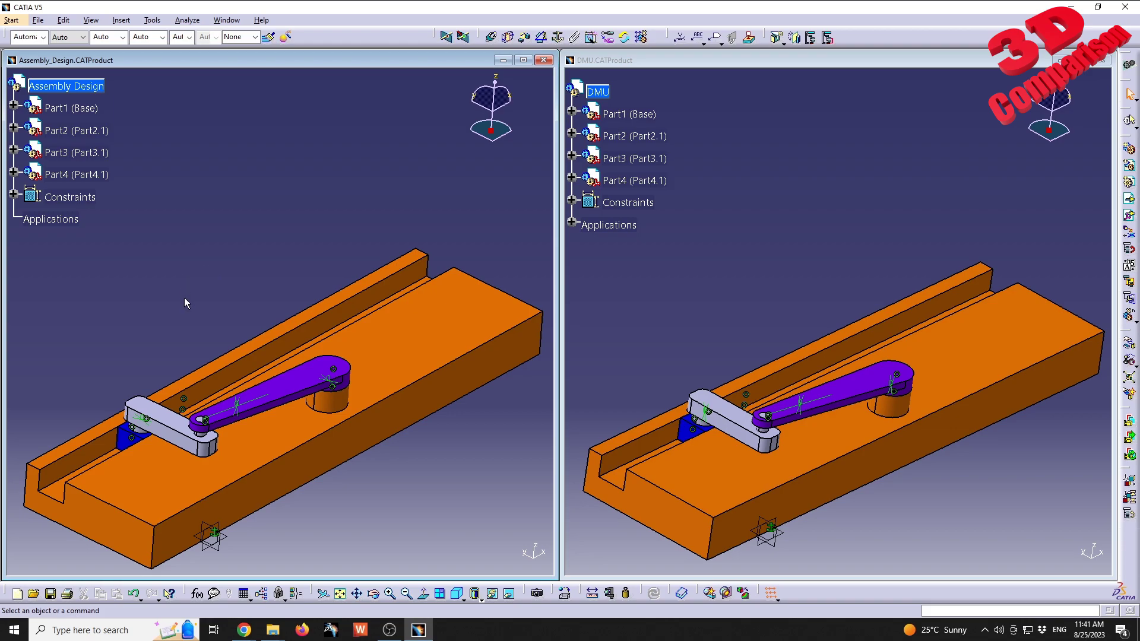
Step: Expand the assembly's Constraints node and inspect Fix.1's definition, closing it unchanged
click(95, 89)
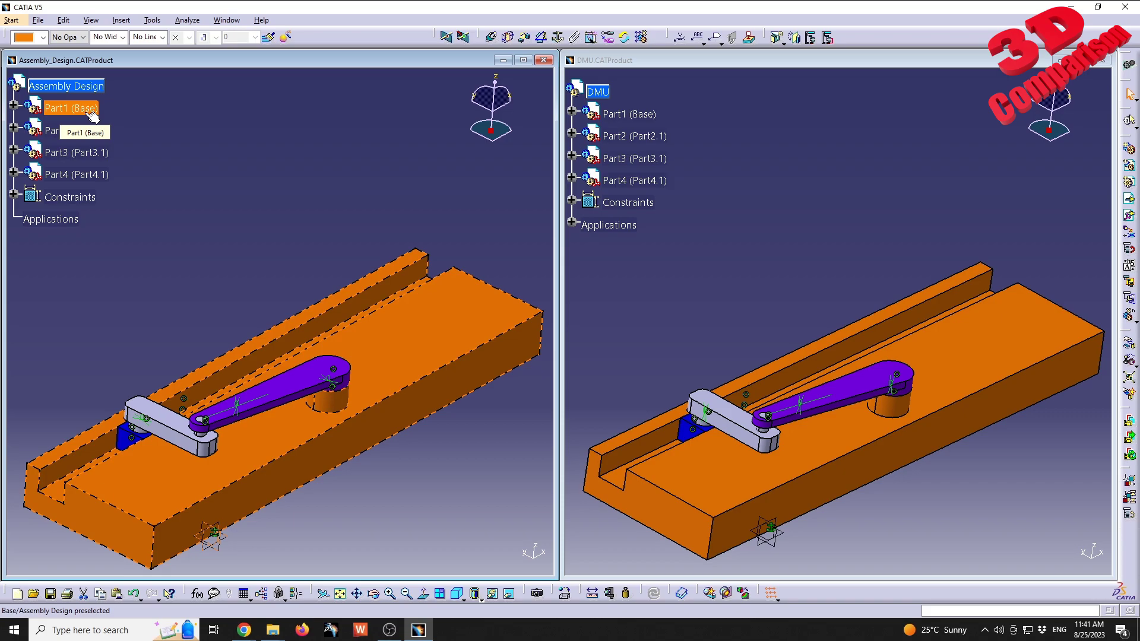
click(13, 194)
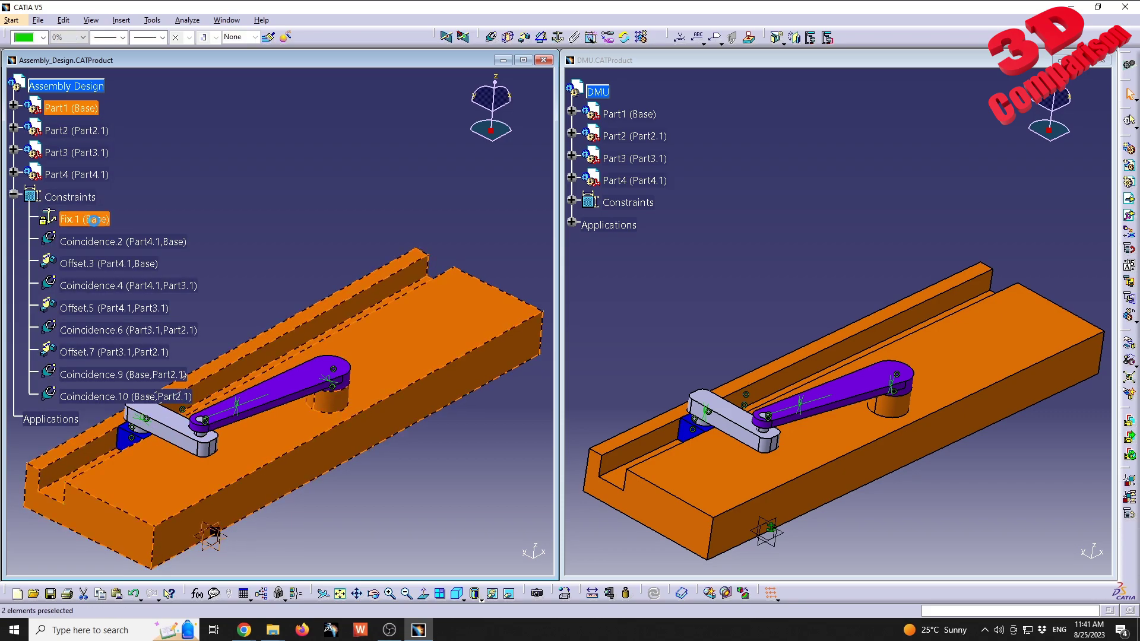
double_click(89, 219)
click(338, 170)
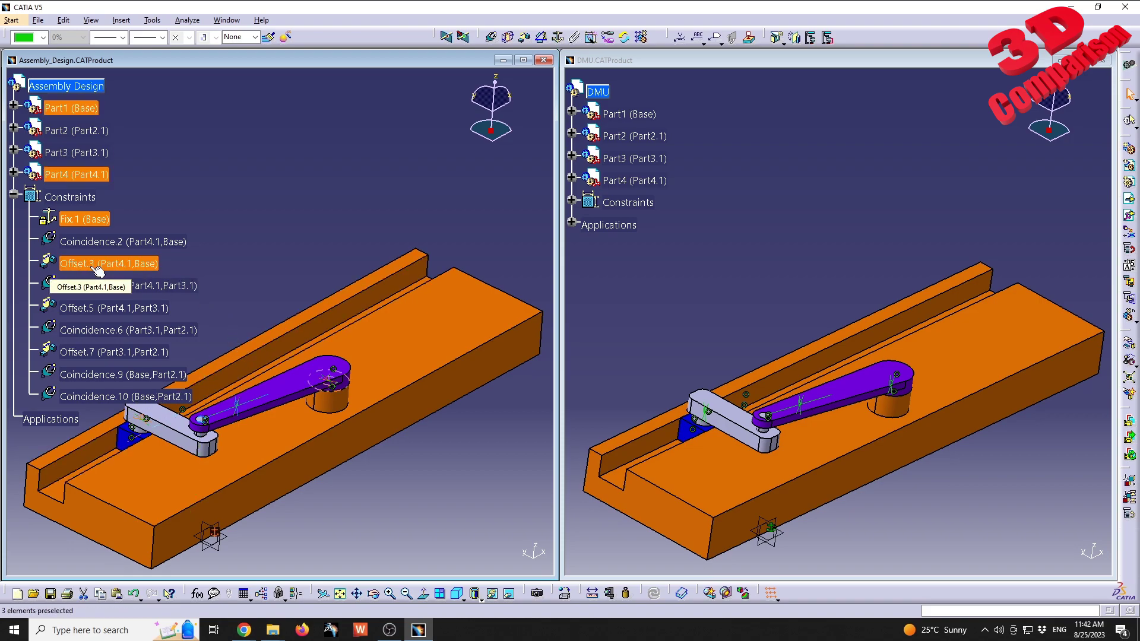
double_click(95, 267)
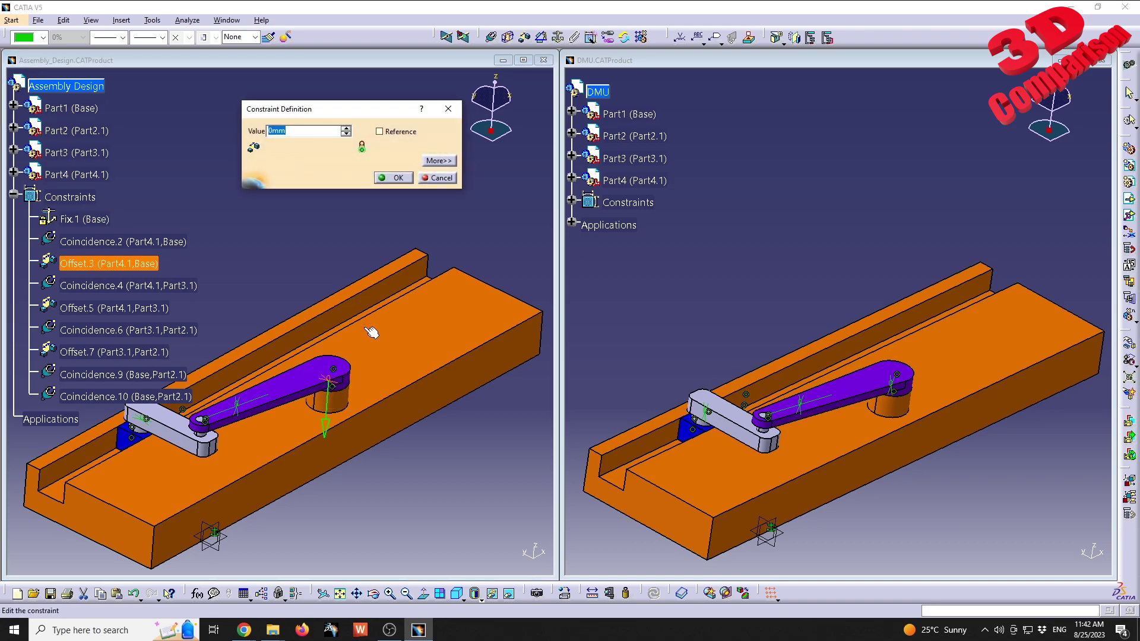
click(396, 179)
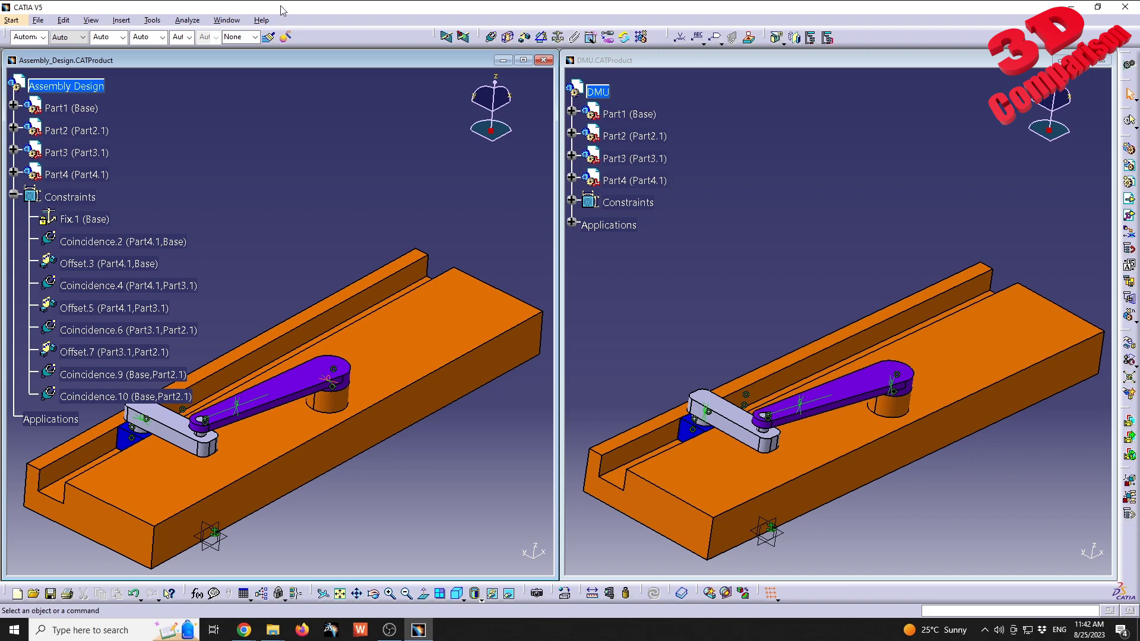
Step: Zoom out the mechanism in the Assembly and DMU windows and collapse the Assembly constraints list
middle_drag(300, 258, 309, 289)
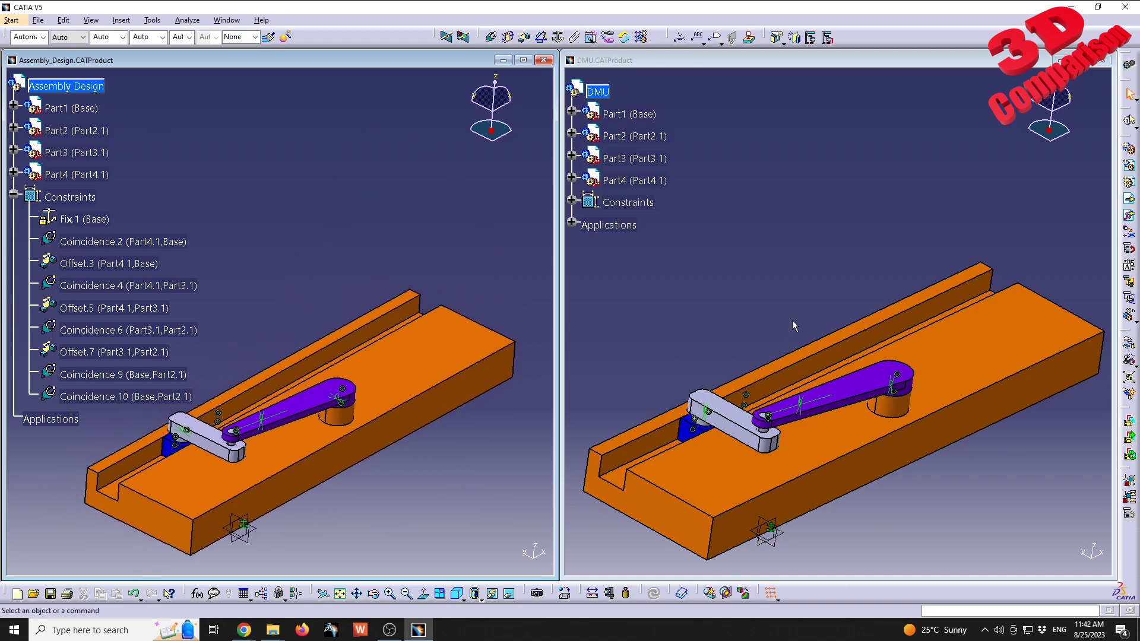
middle_drag(803, 298, 787, 323)
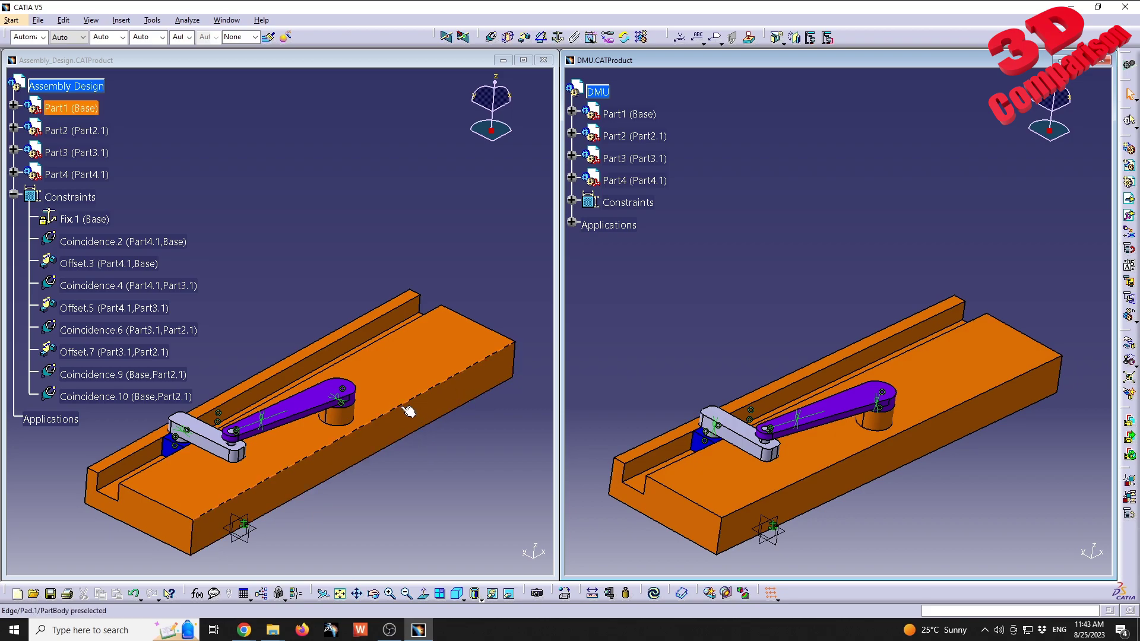
click(447, 467)
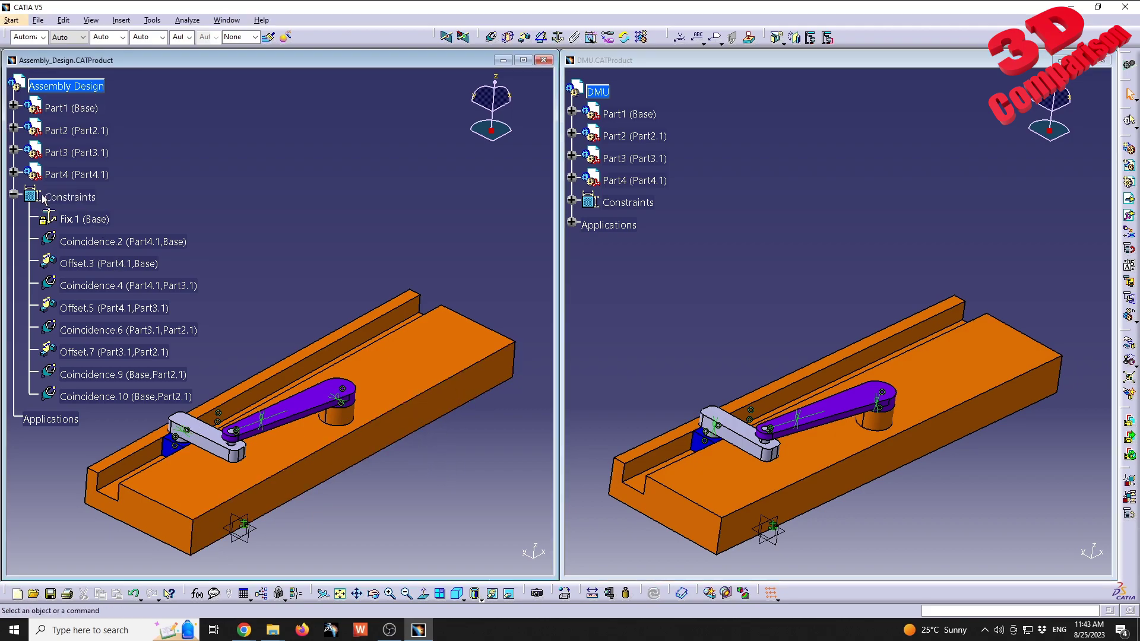
click(13, 194)
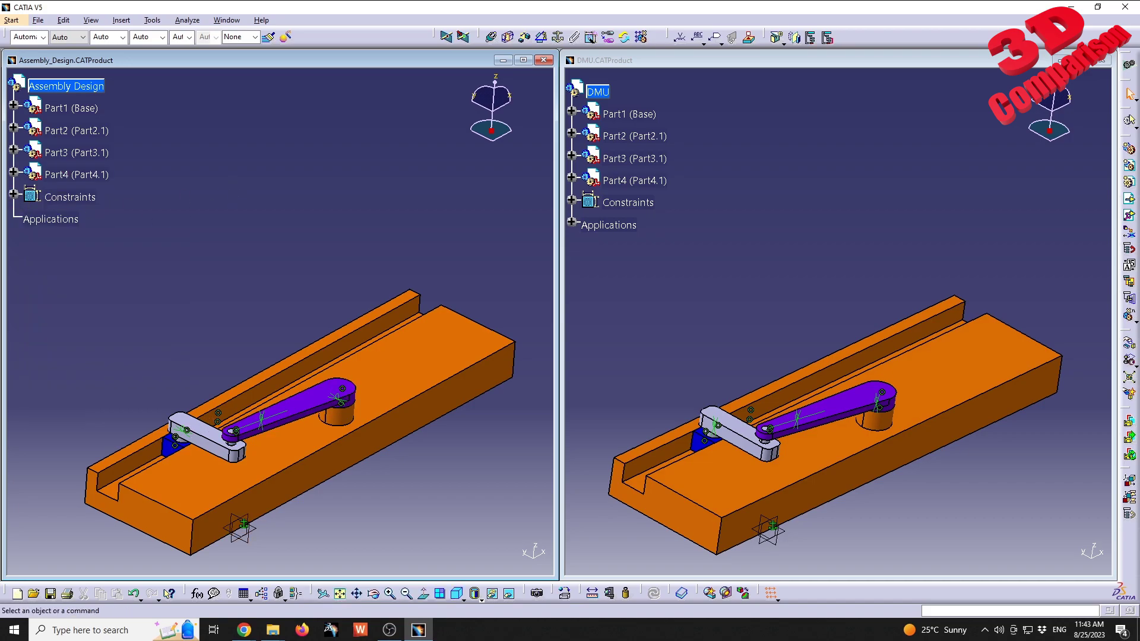
click(13, 194)
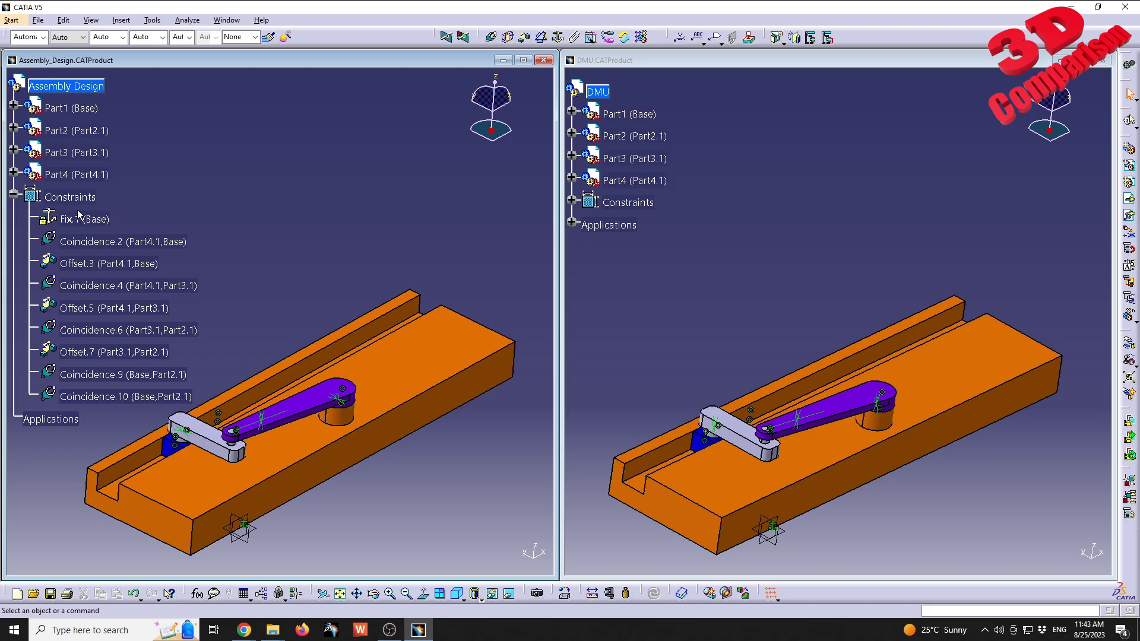
click(13, 194)
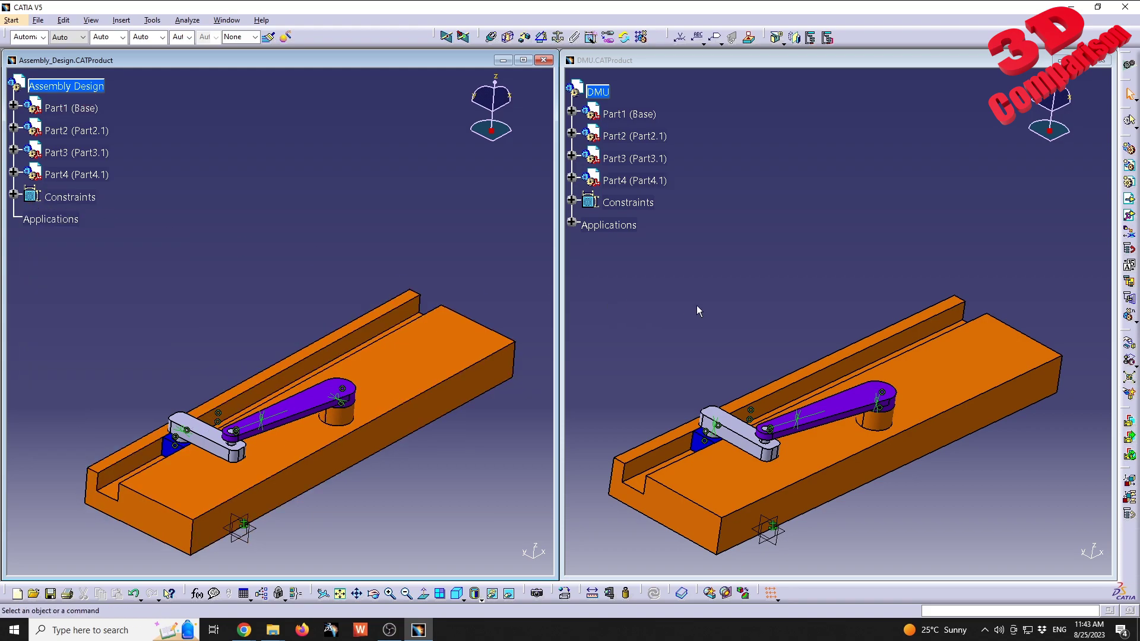
Step: Drag Part2 back and forth along its slot with constraints respected, swinging the crank
click(1130, 344)
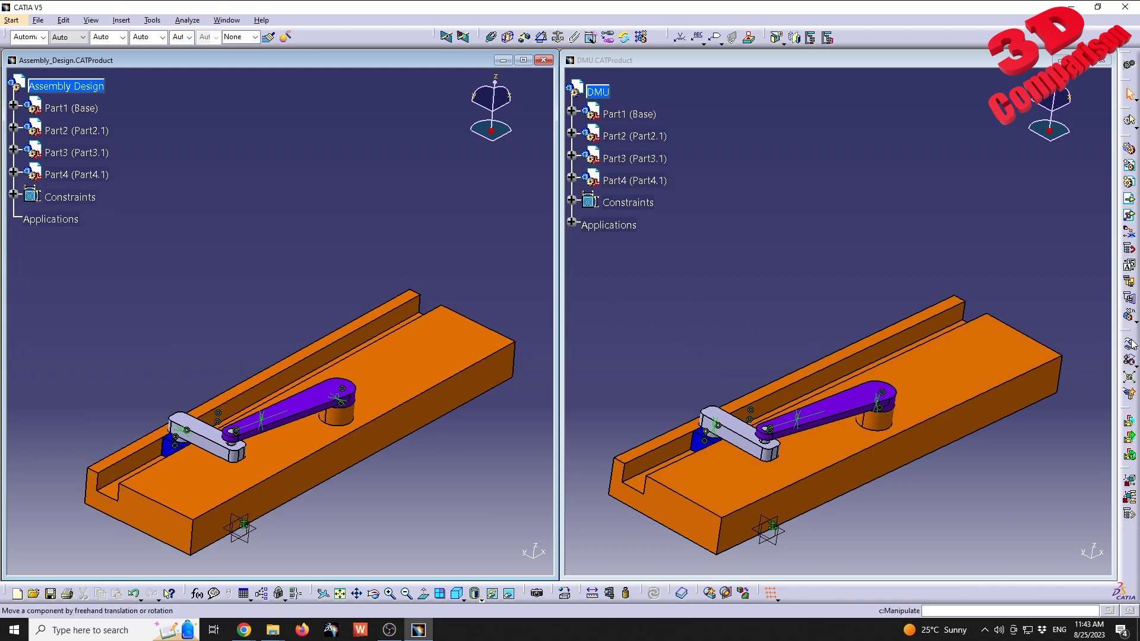
click(196, 199)
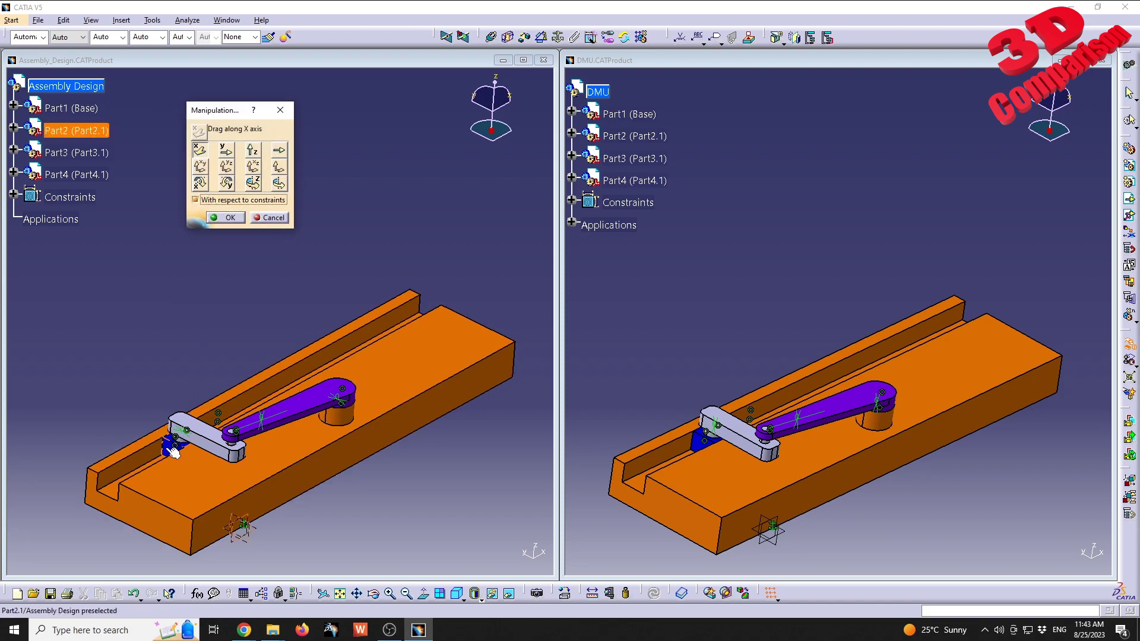
mouse_move(173, 453)
mouse_down()
mouse_move(214, 415)
mouse_move(281, 387)
mouse_move(151, 454)
mouse_up()
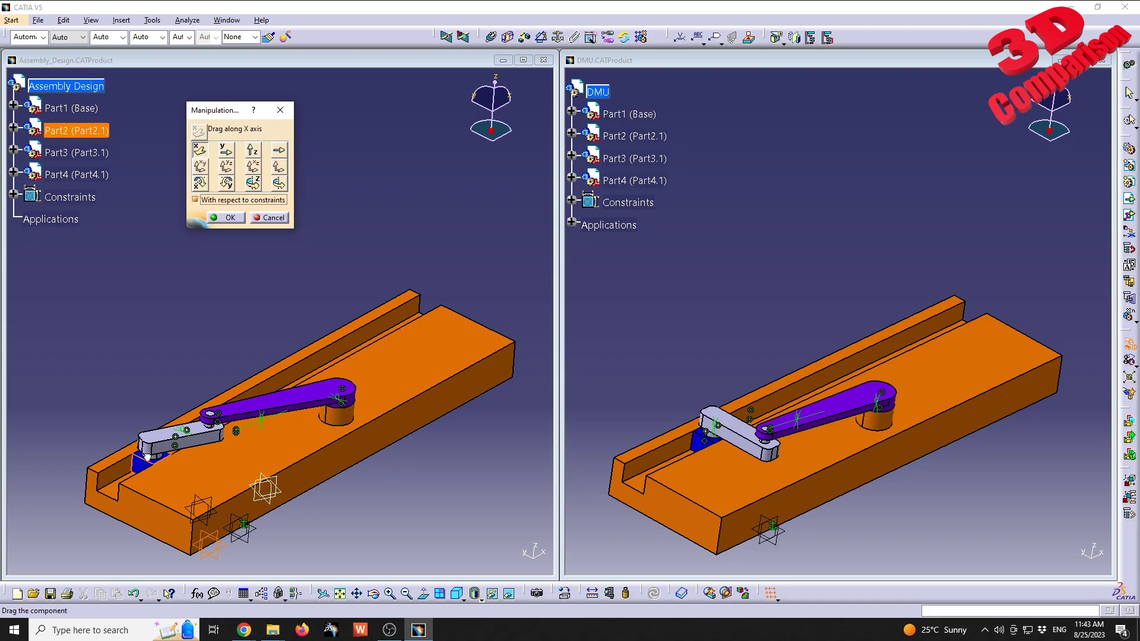
drag(147, 457, 273, 379)
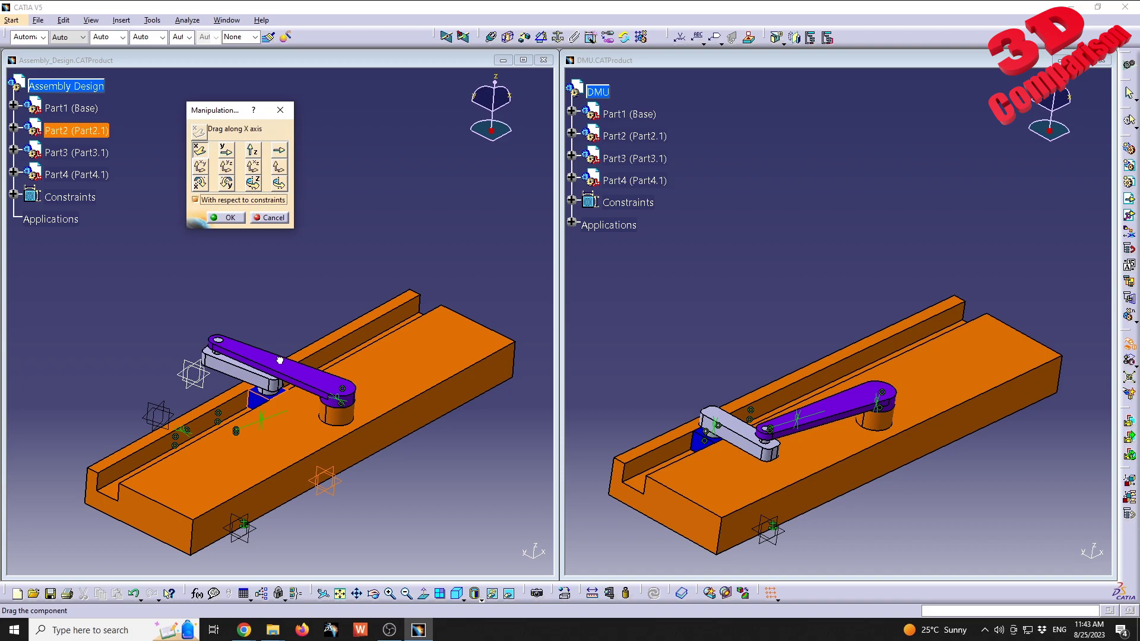
drag(281, 360, 292, 360)
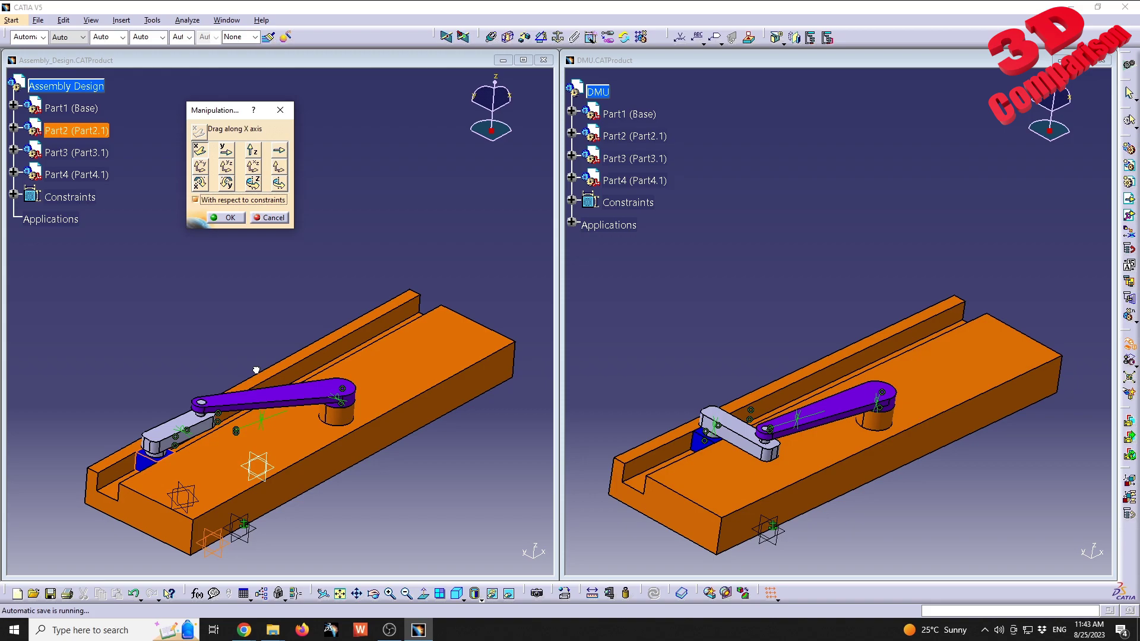
drag(255, 370, 552, 192)
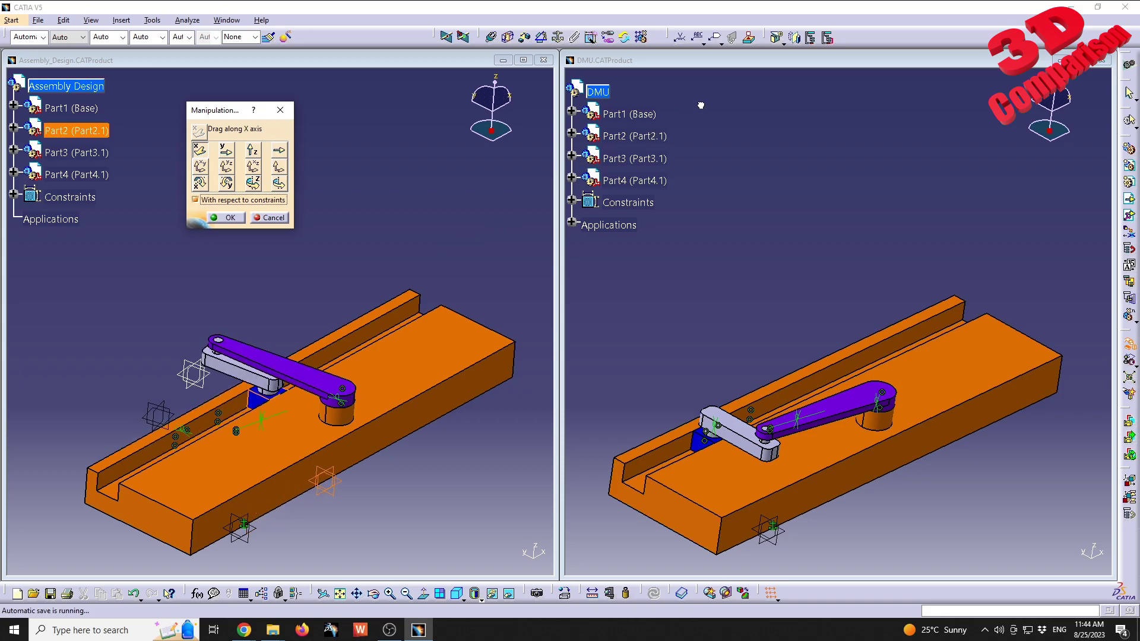
drag(701, 105, 408, 247)
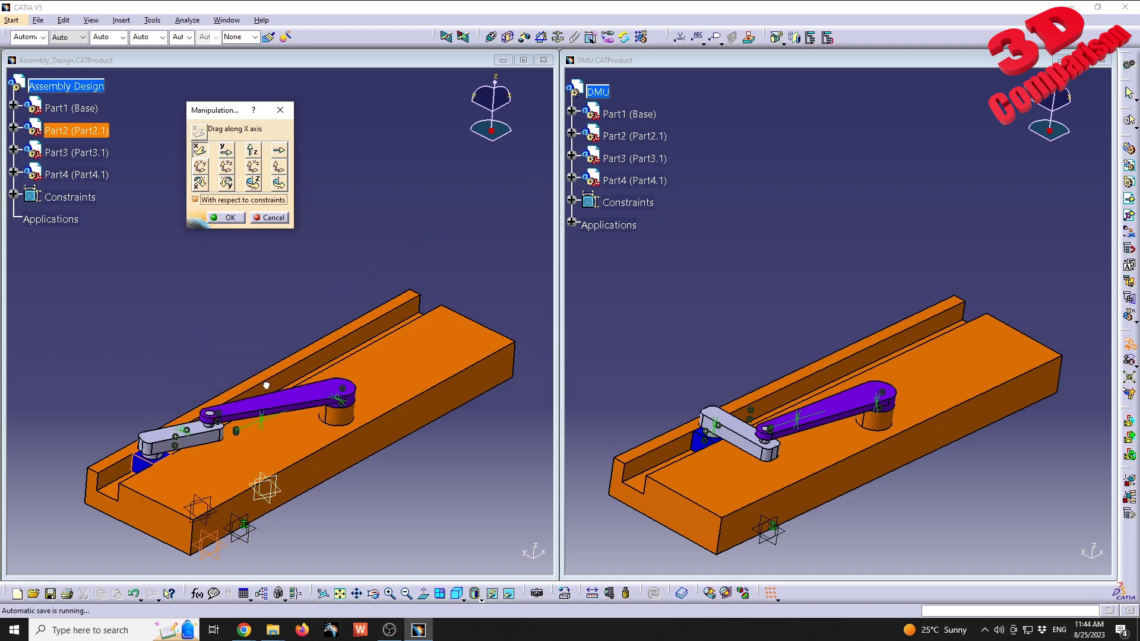
drag(247, 404, 406, 307)
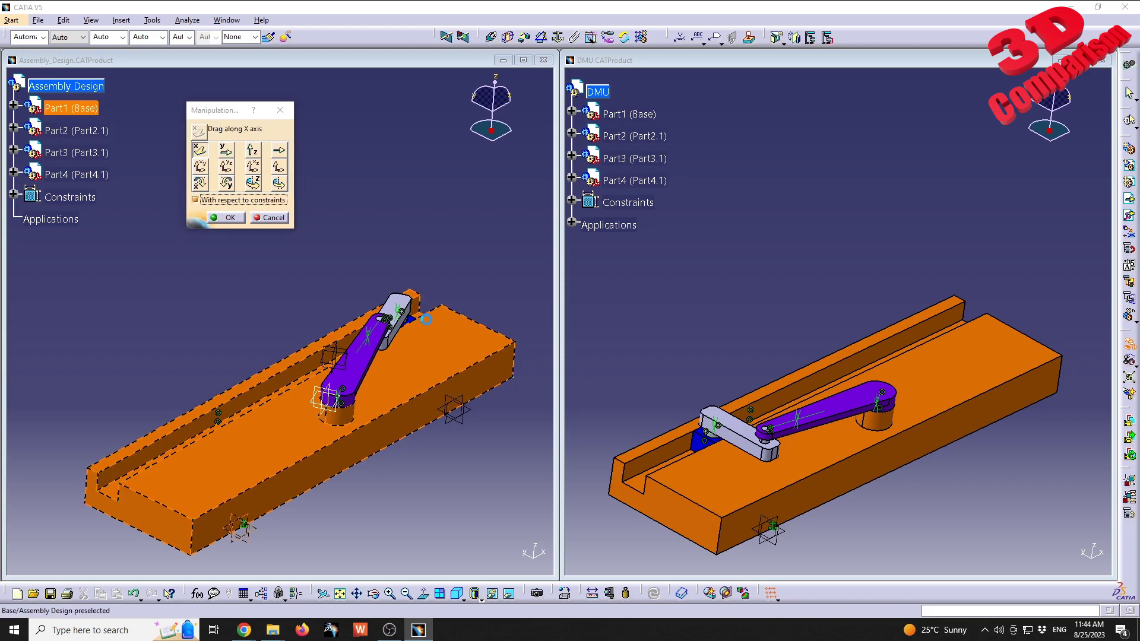
Step: Drag the slider through a cycle to the rail's top end, then zoom in on that end
middle_drag(421, 305, 368, 397)
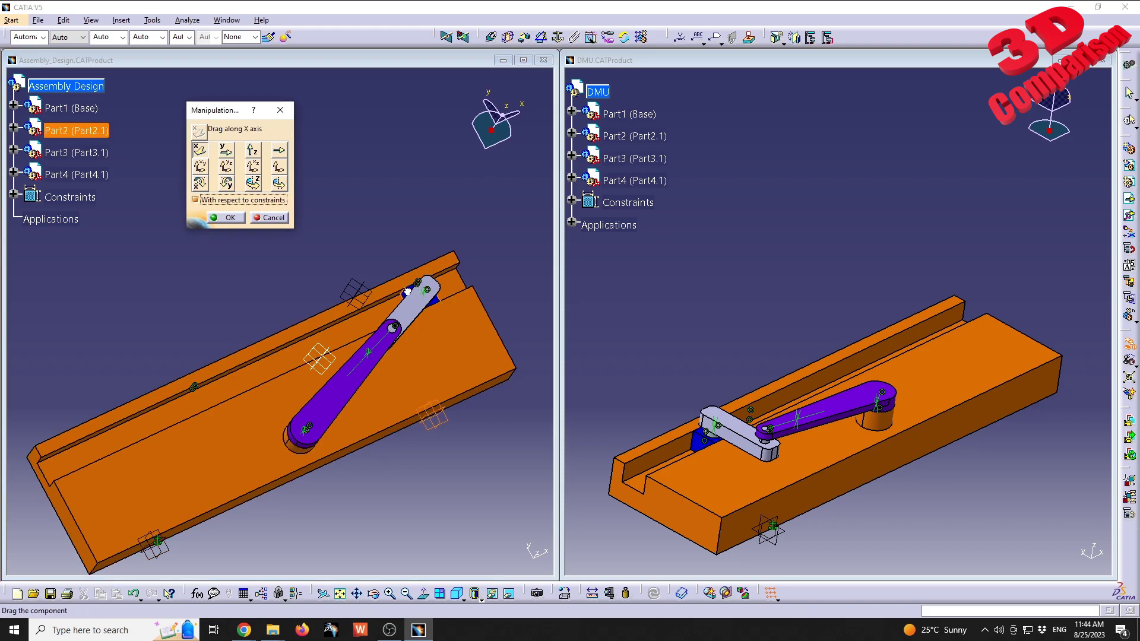
drag(407, 290, 471, 265)
drag(356, 363, 136, 444)
middle_click(283, 500)
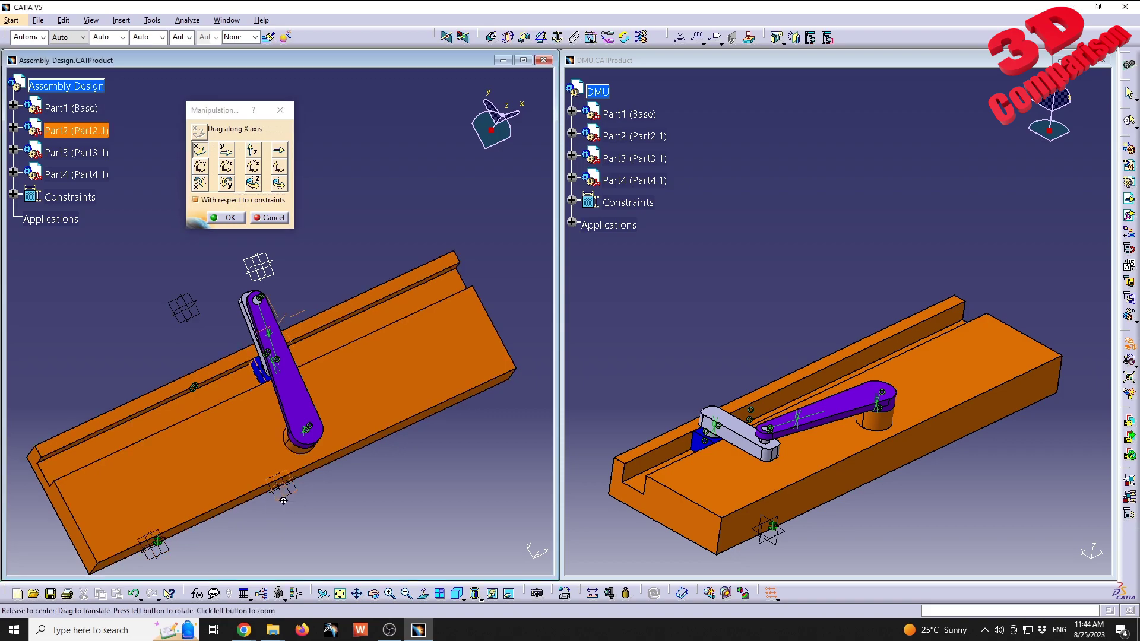
middle_drag(283, 500, 356, 427)
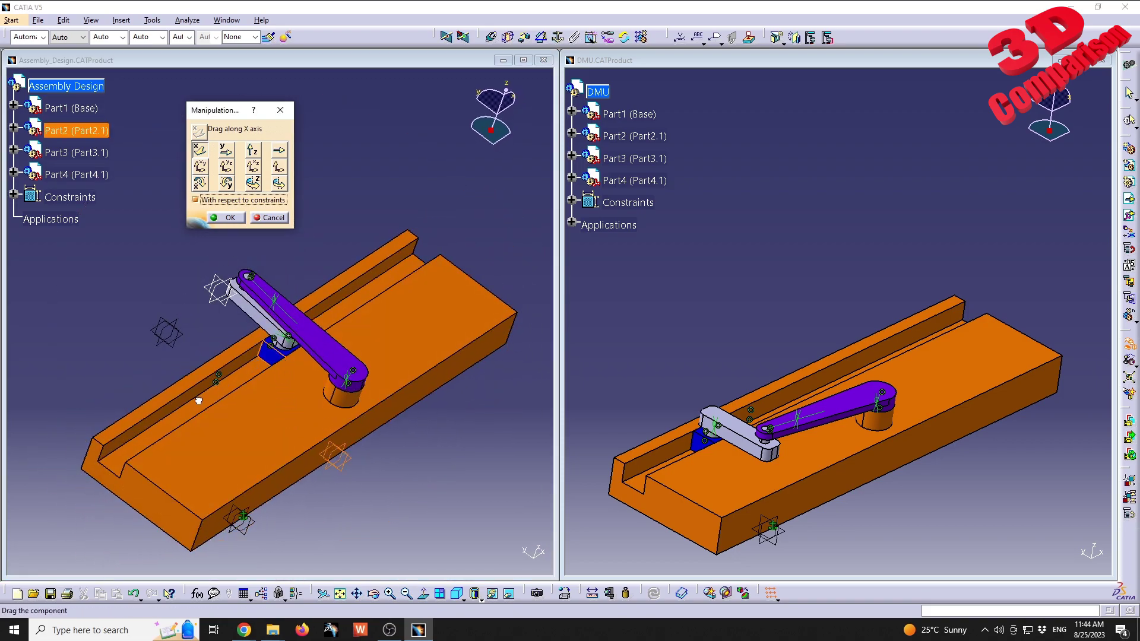
drag(269, 357, 408, 280)
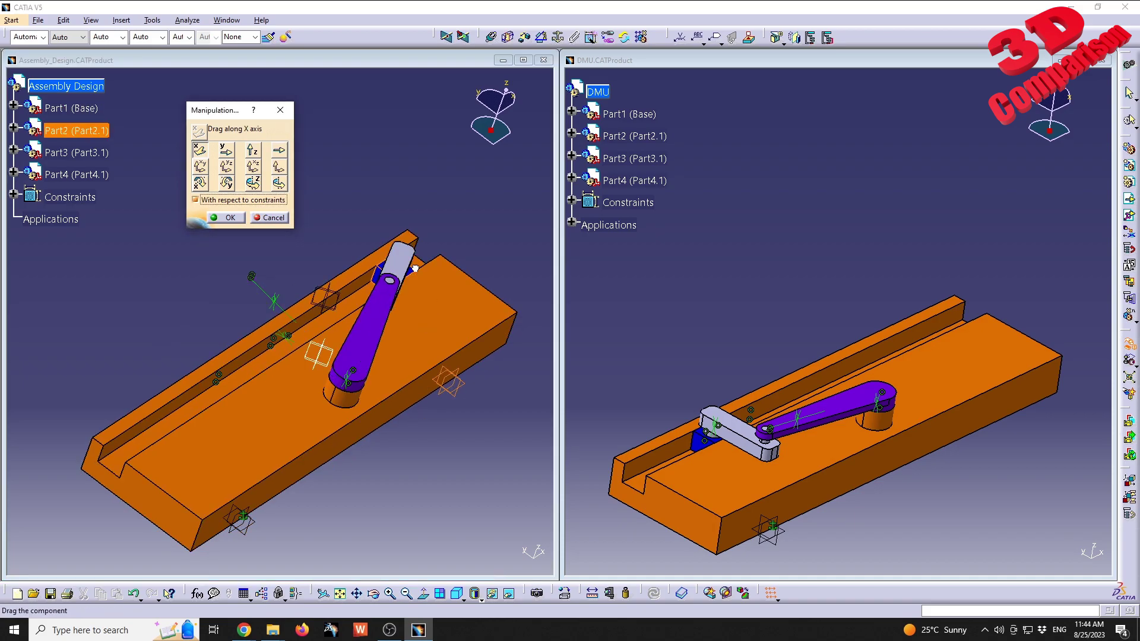
middle_drag(392, 416, 430, 553)
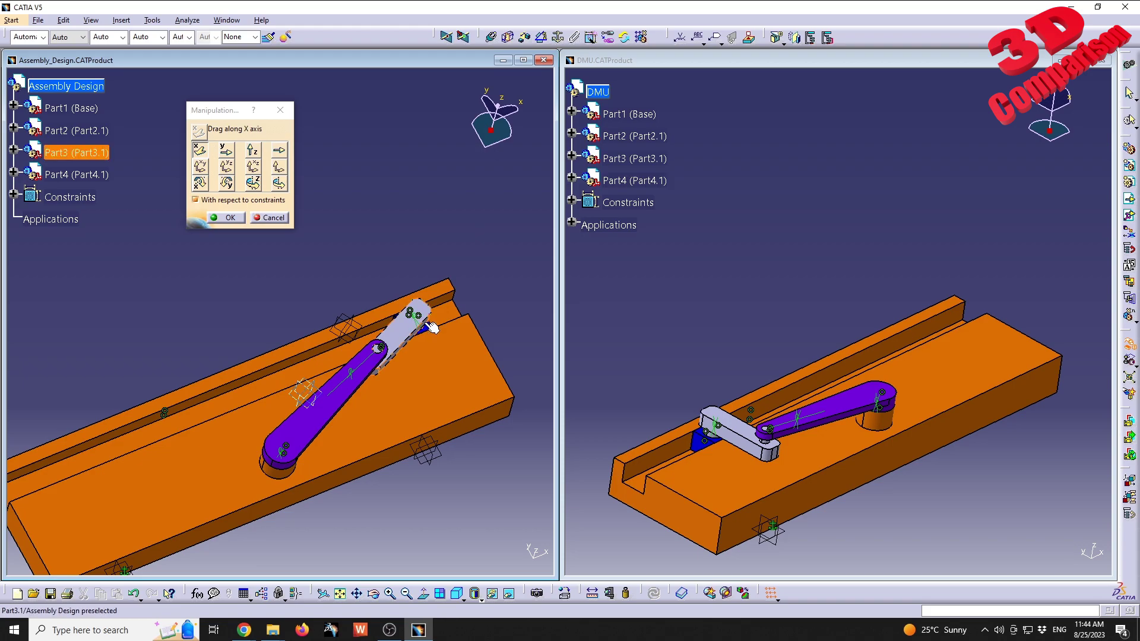
middle_drag(440, 344, 237, 393)
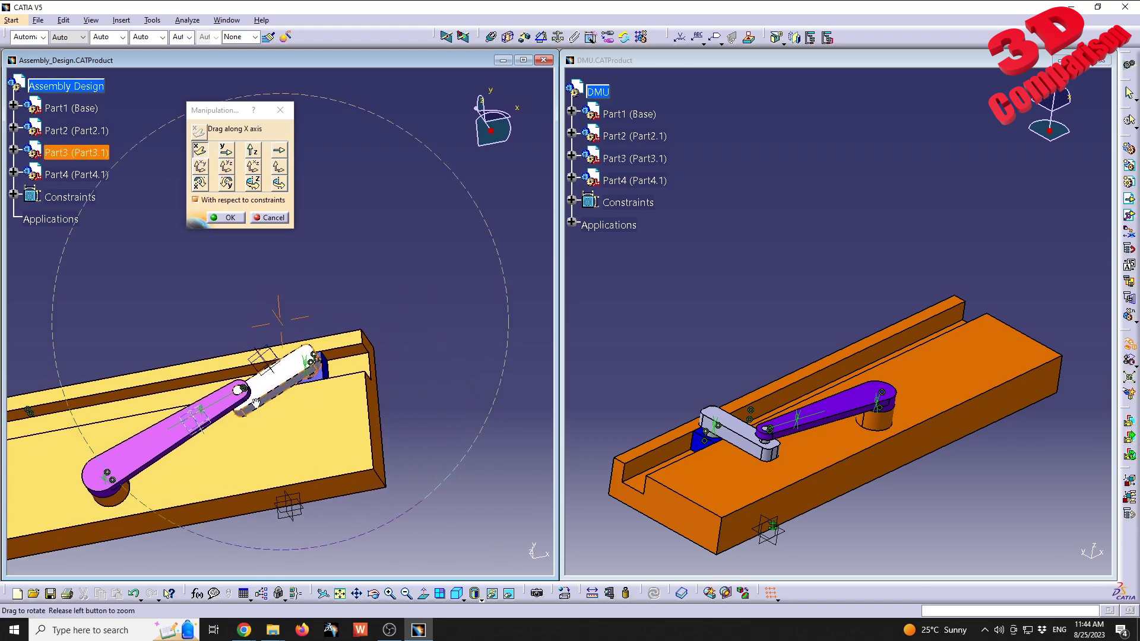
middle_drag(255, 404, 255, 380)
Step: Measure from the Part2 slider face to the Base face, reading 27.848416mm
click(593, 593)
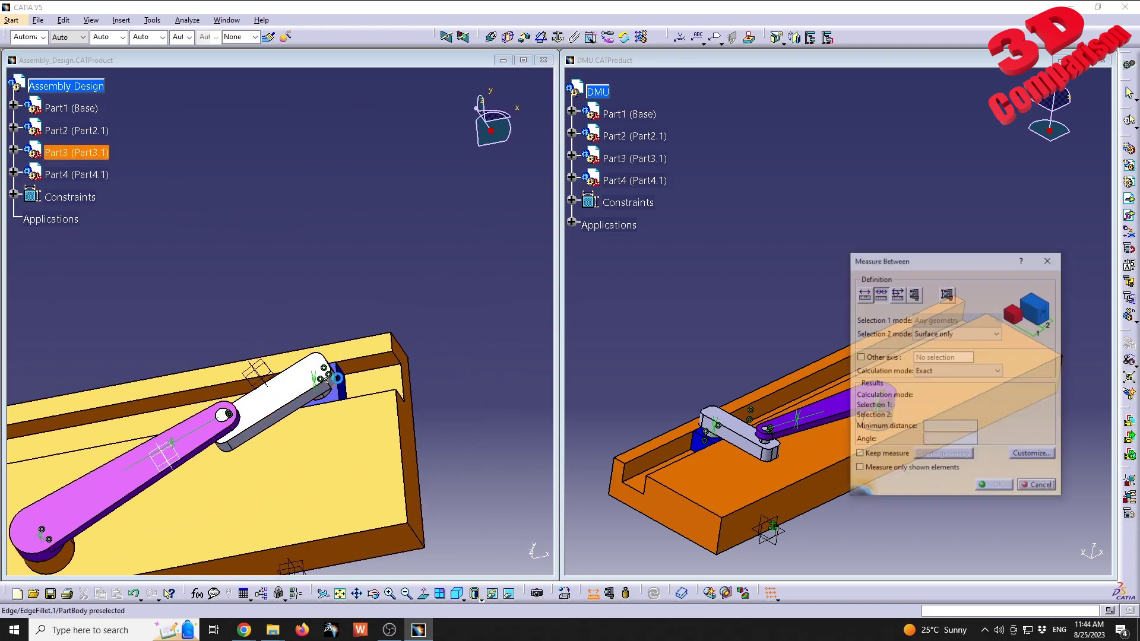
click(342, 389)
click(401, 404)
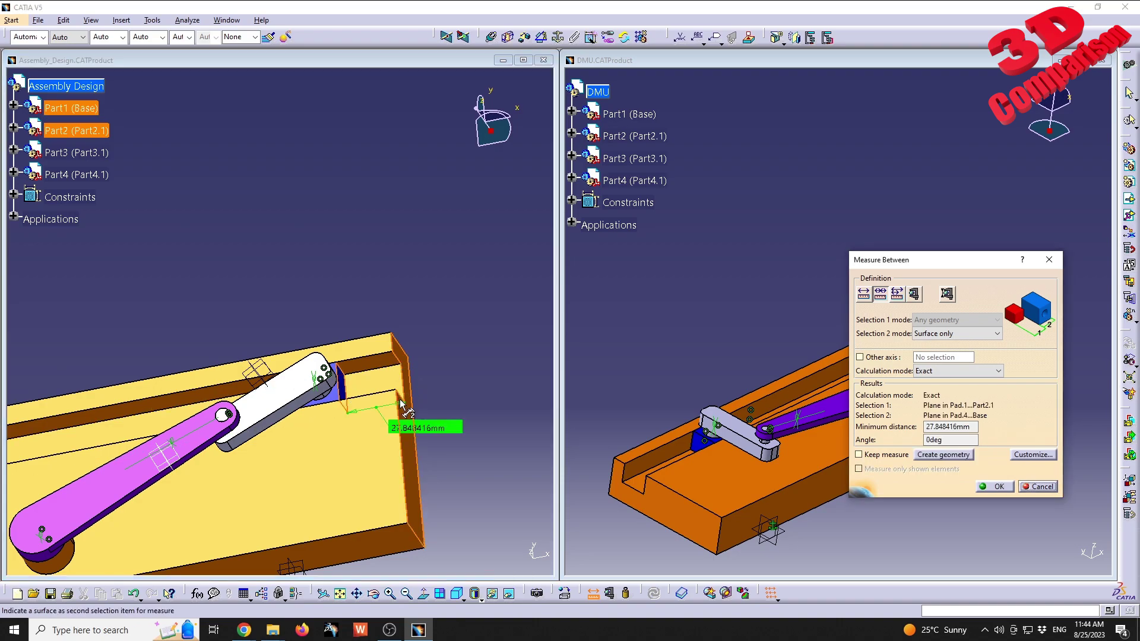
middle_drag(401, 404, 449, 409)
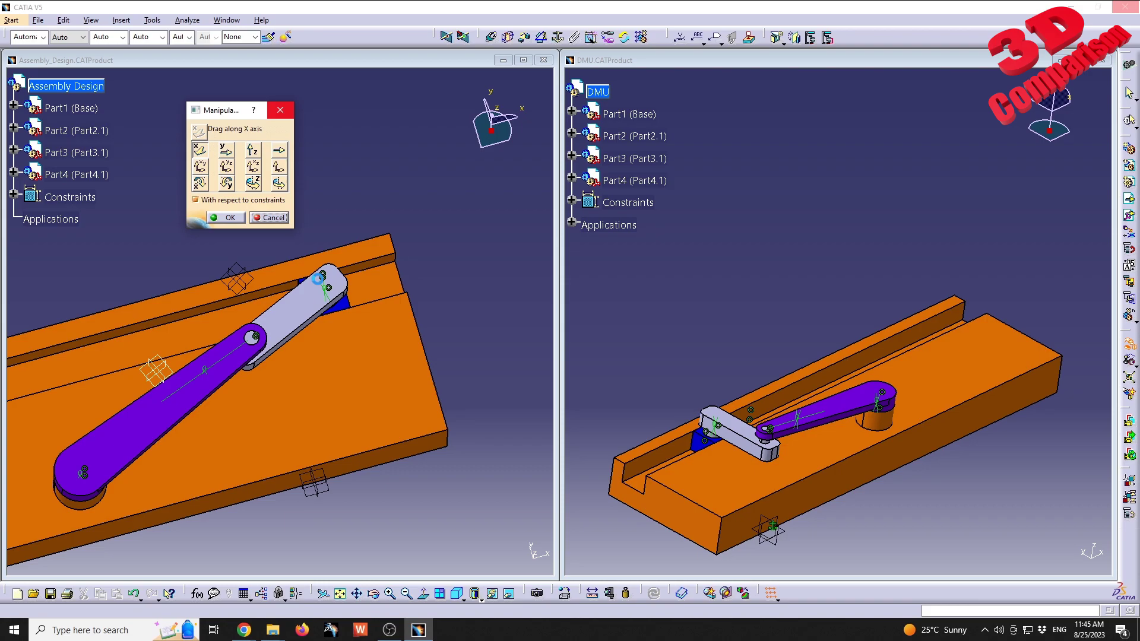
Step: Exit Manipulation, zoom out to show the whole linkage, and activate the DMU window
key(Escape)
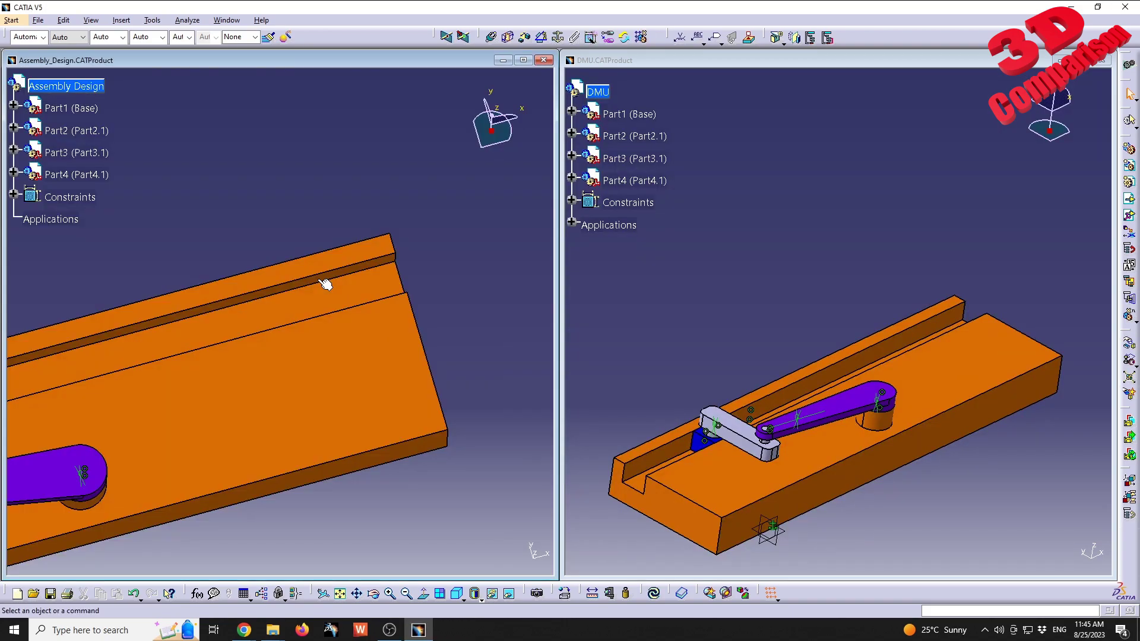
middle_drag(140, 389, 368, 347)
click(697, 312)
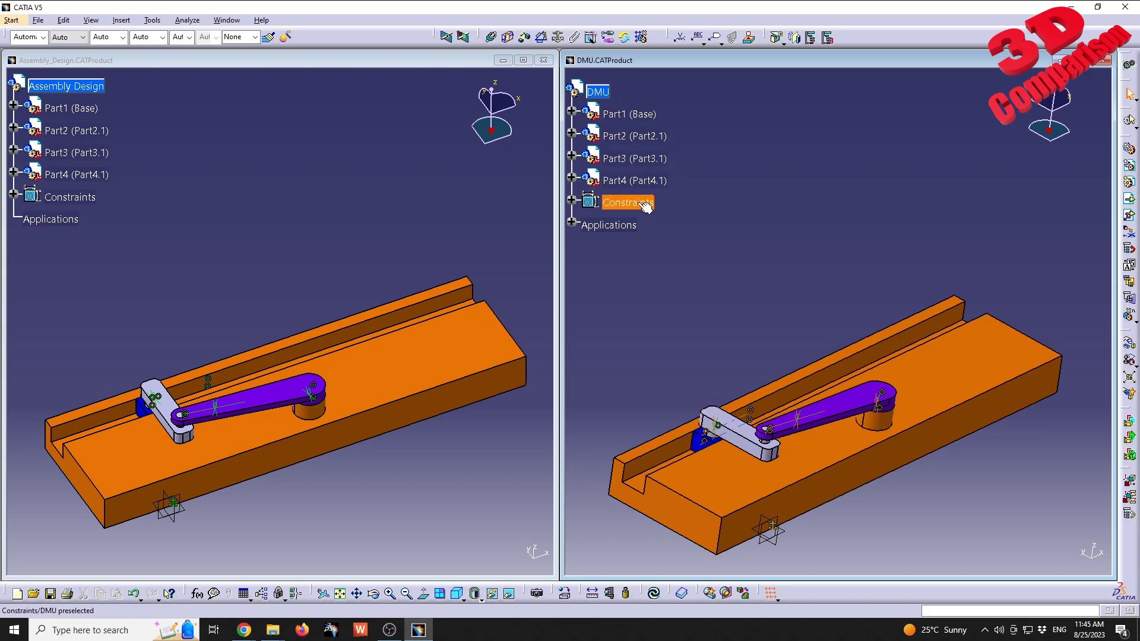
Step: Expand Assembly_Design's constraints, collapse DMU's, and reveal Mechanism.1's joints, selecting Revolute.1
click(571, 200)
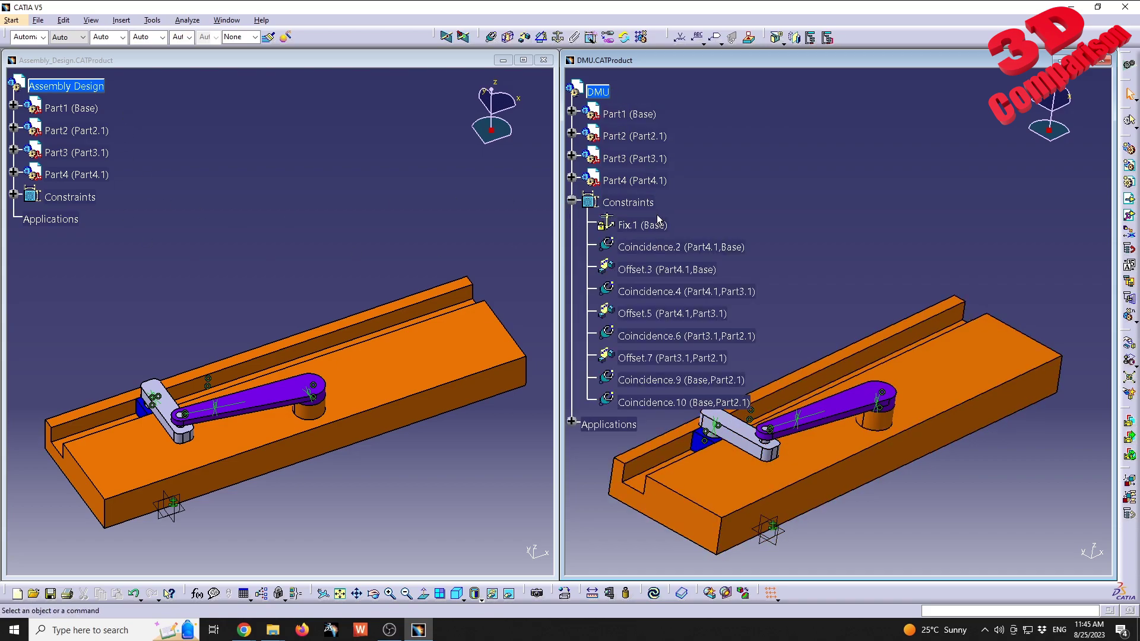
click(13, 194)
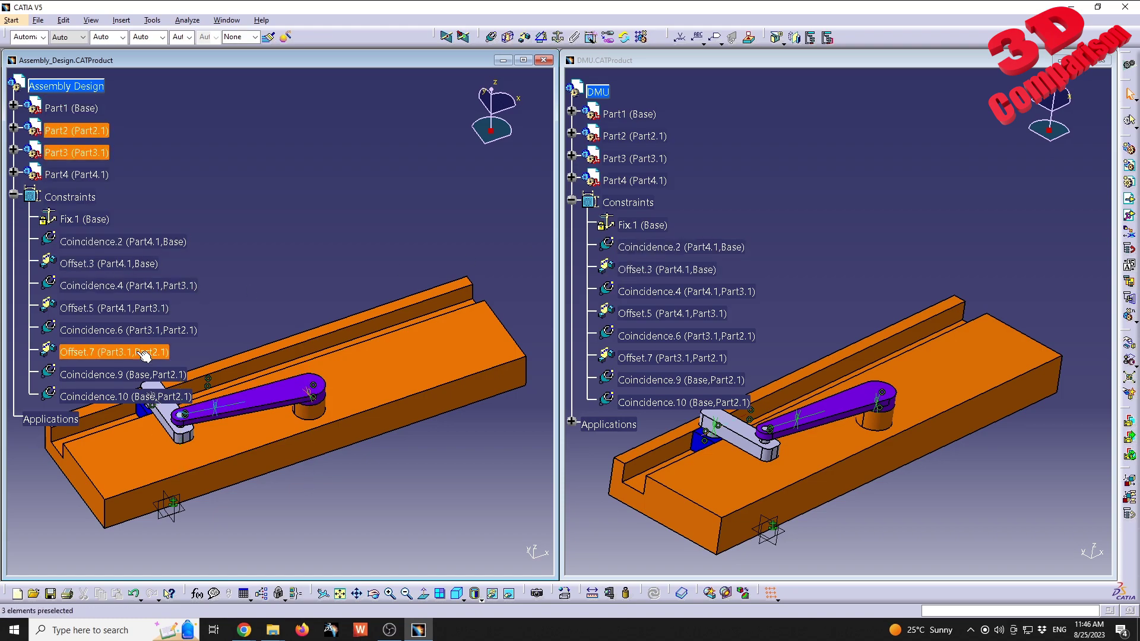
click(571, 199)
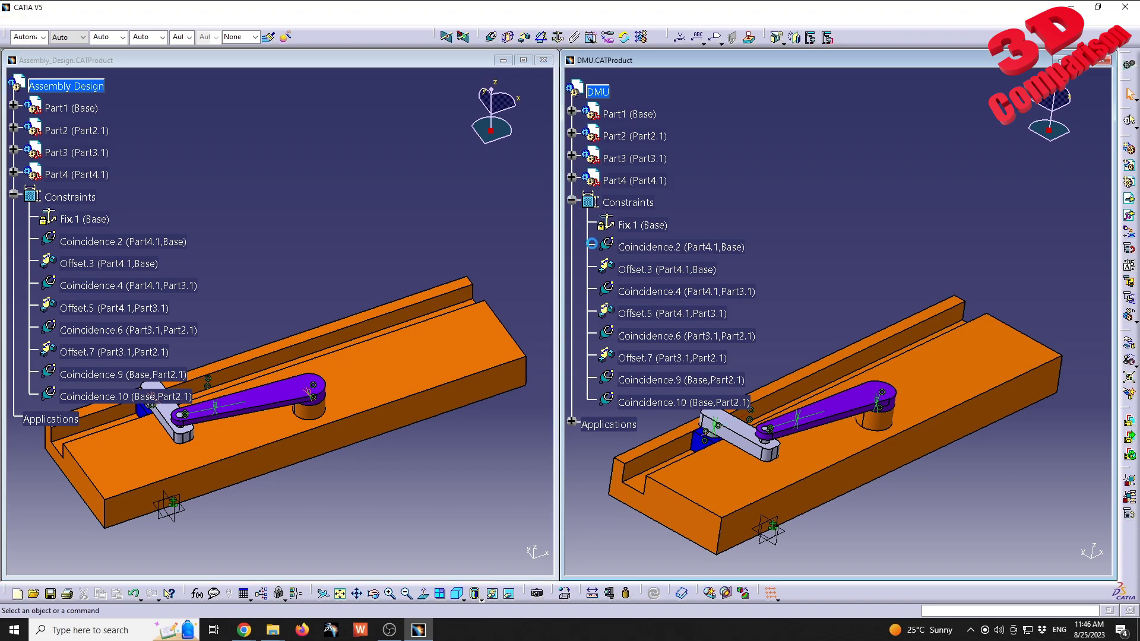
click(571, 222)
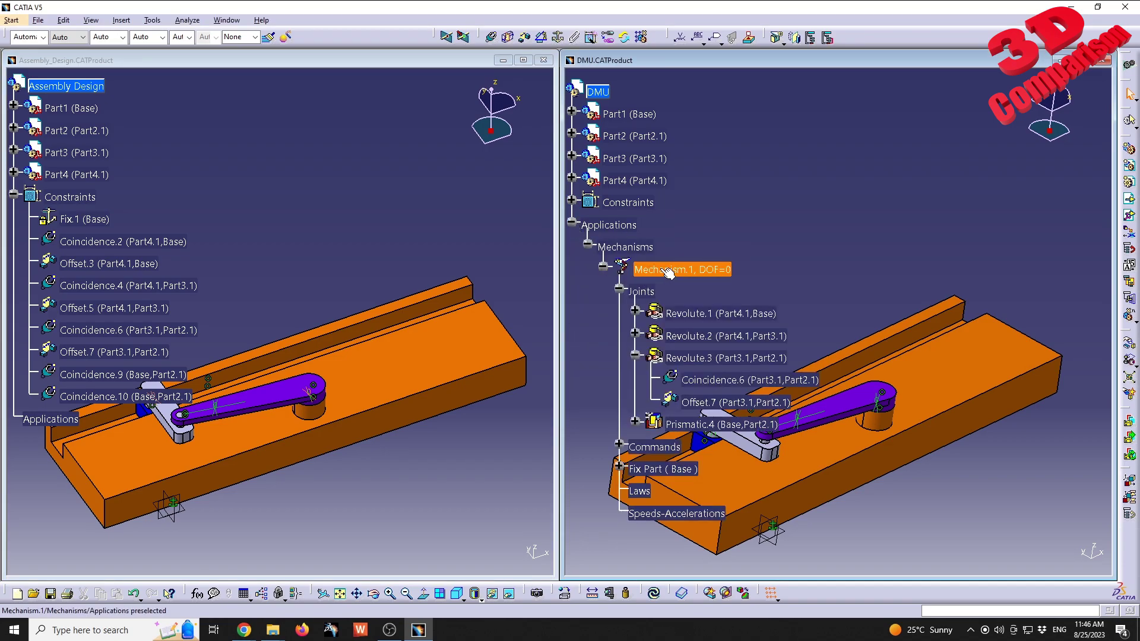
click(706, 313)
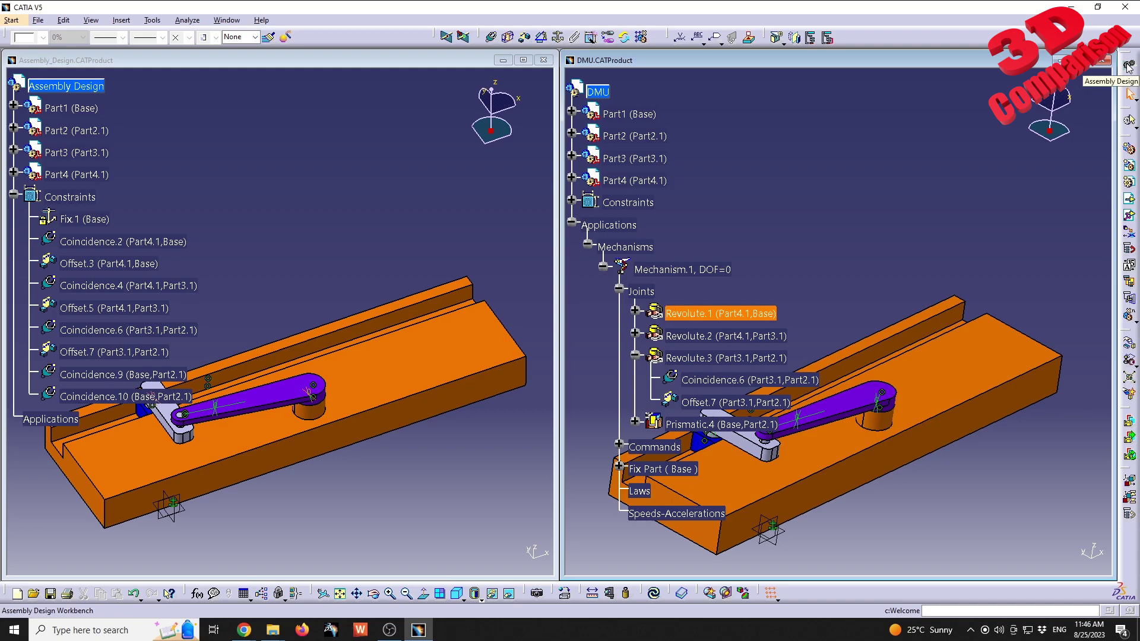
Step: Switch to the DMU Kinematics workbench under Digital Mockup
click(11, 20)
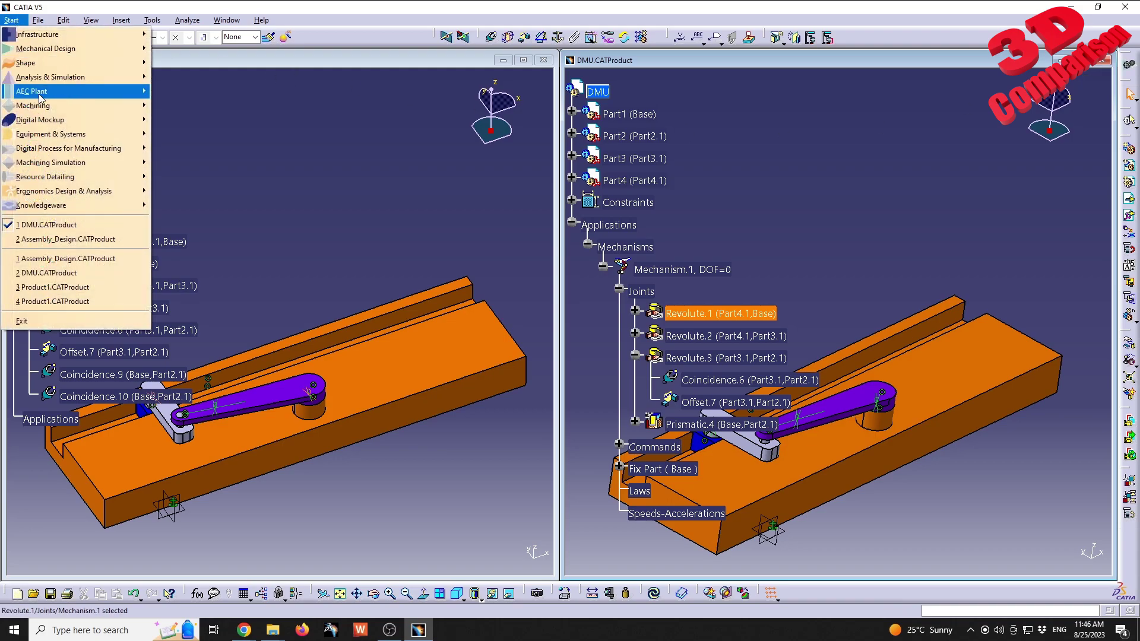
mouse_move(47, 120)
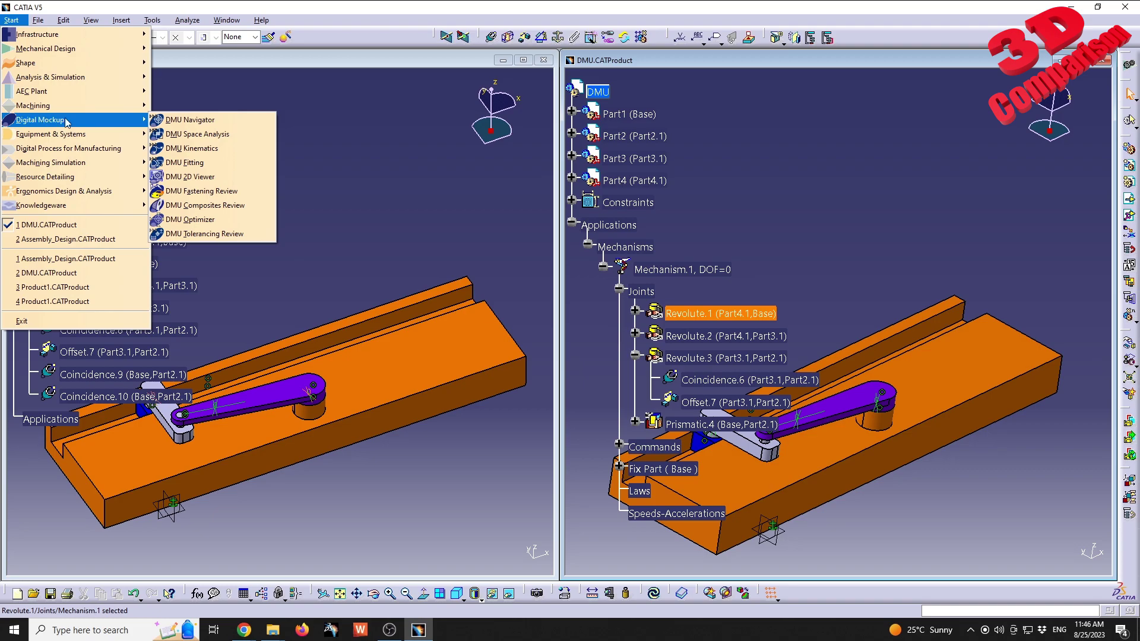
click(225, 148)
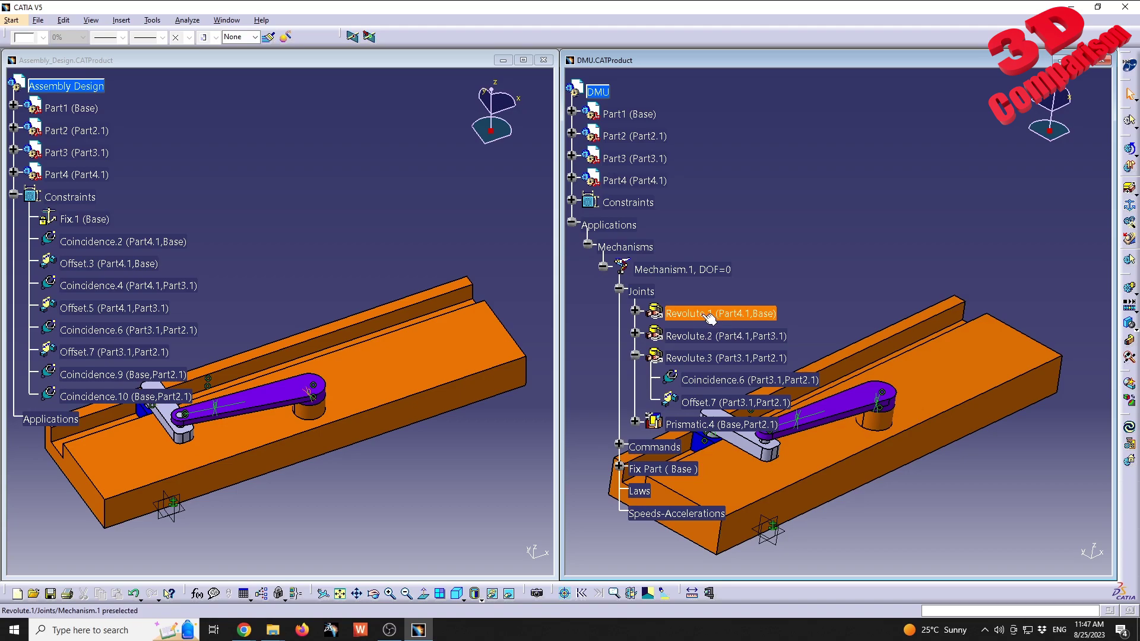
Step: Expand Revolute.1 to show Coincidence.2 and Offset.3, and list DMU constraints Fix.1–Coincidence.10
click(659, 318)
click(635, 312)
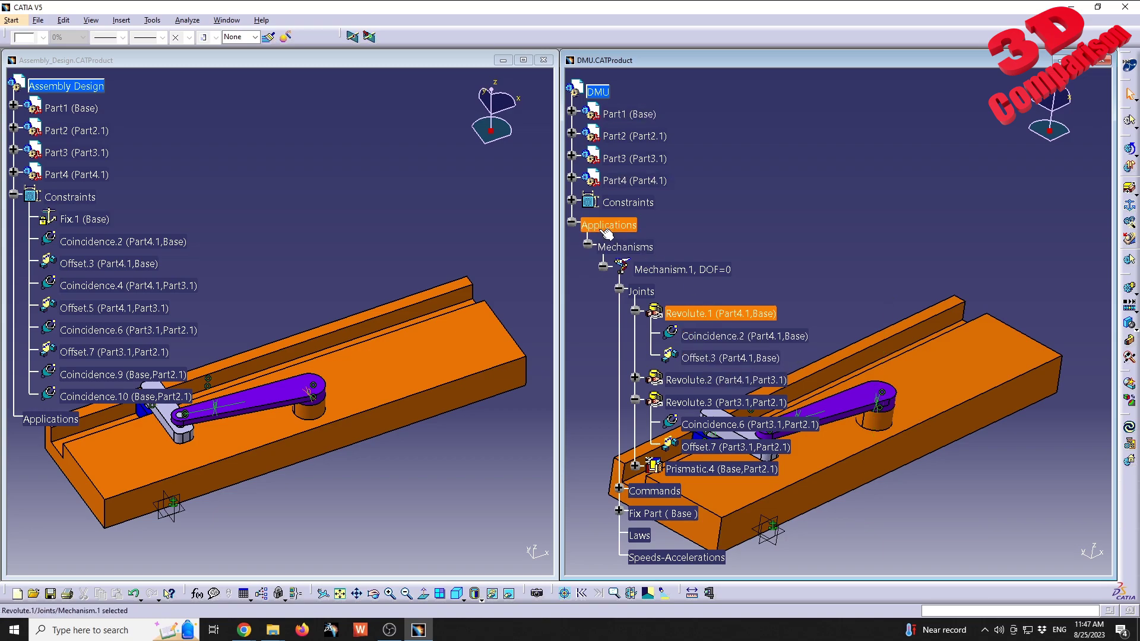
click(571, 201)
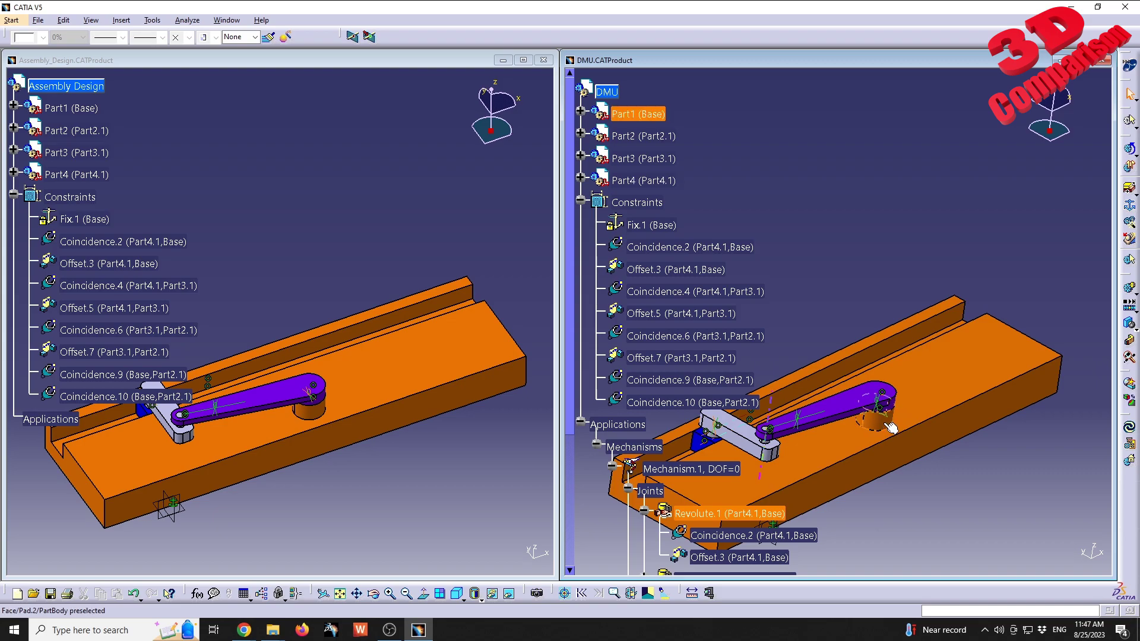
click(767, 557)
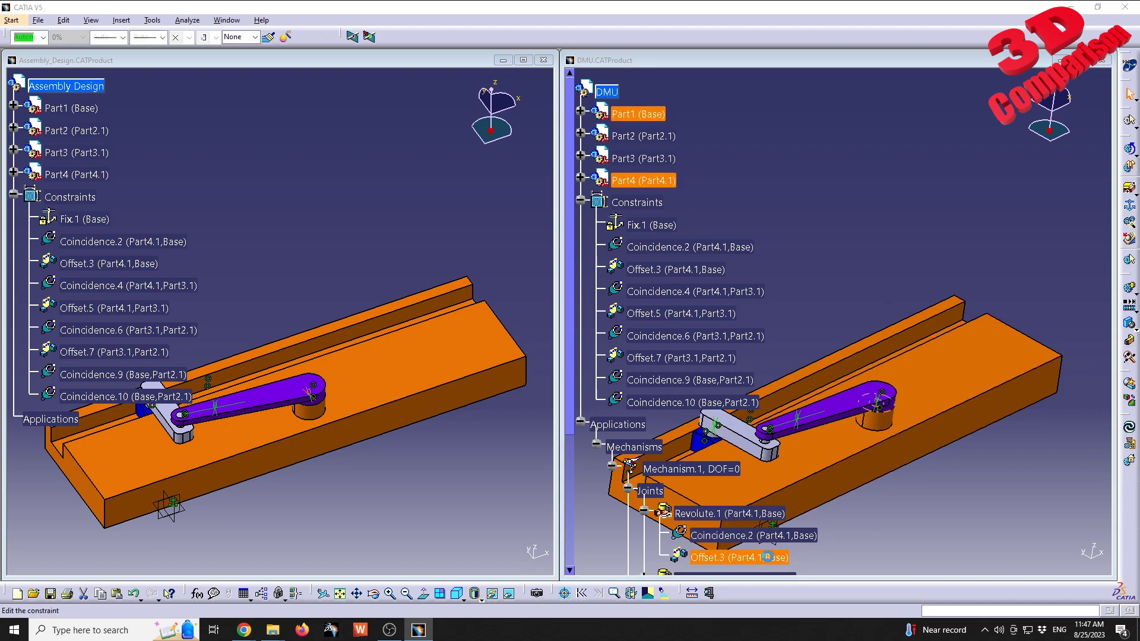
double_click(767, 557)
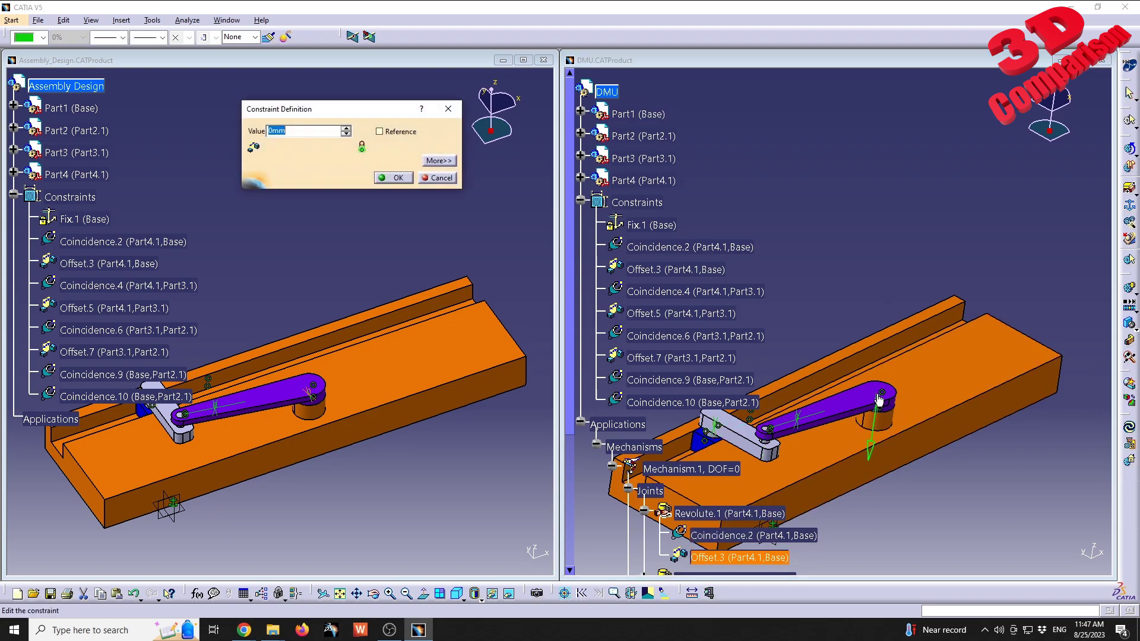
click(405, 179)
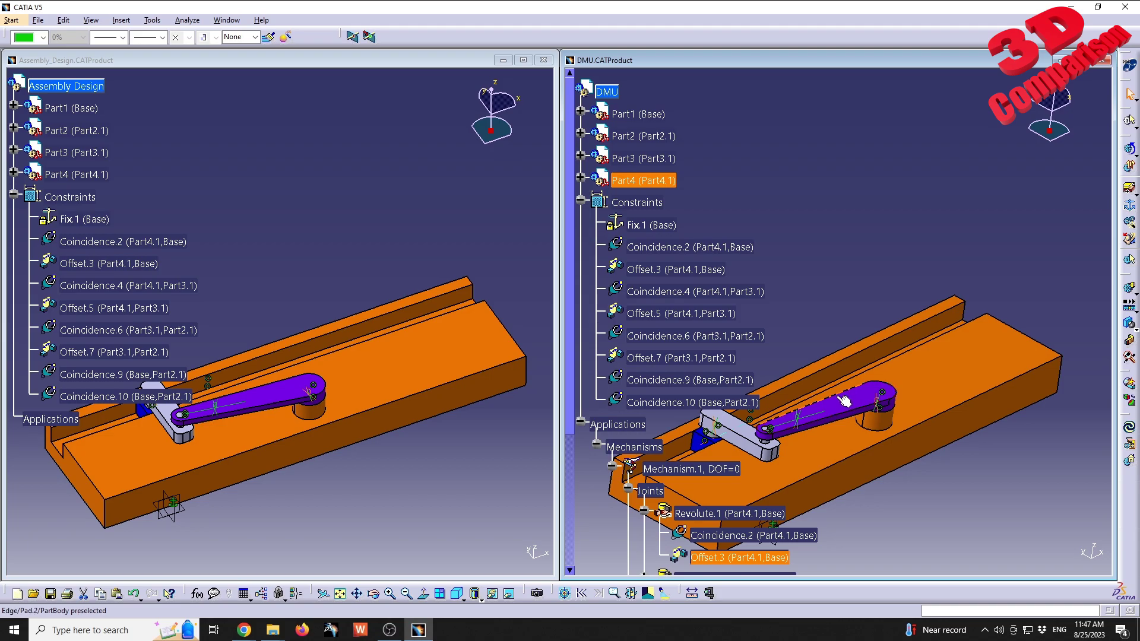
scroll(836, 428, down, 2)
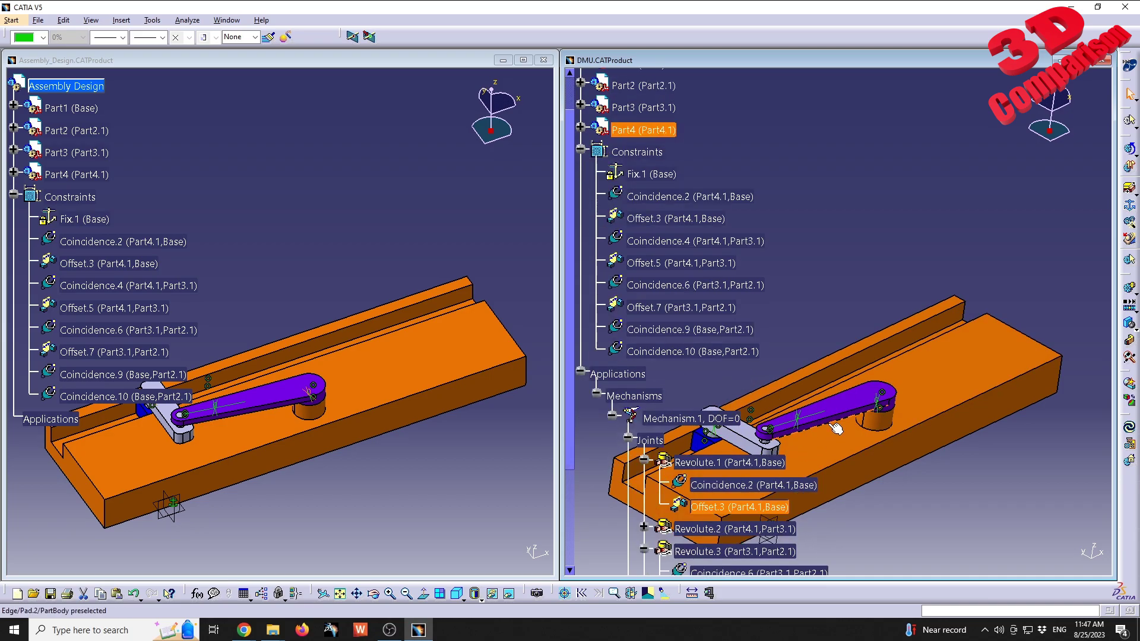
right_click(754, 462)
mouse_move(799, 453)
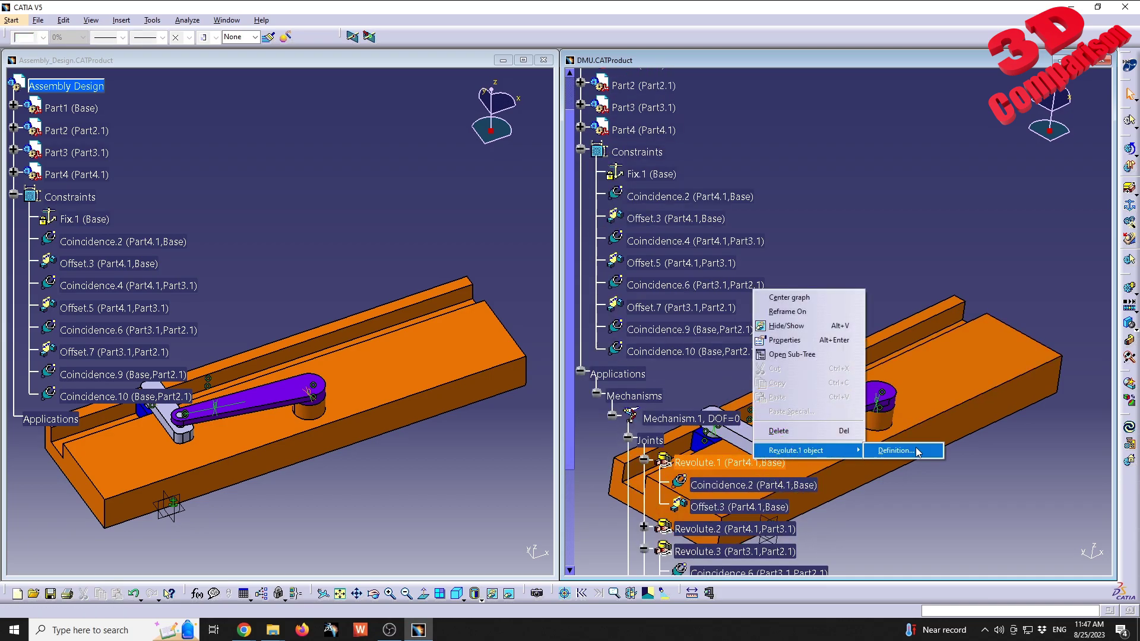
click(896, 452)
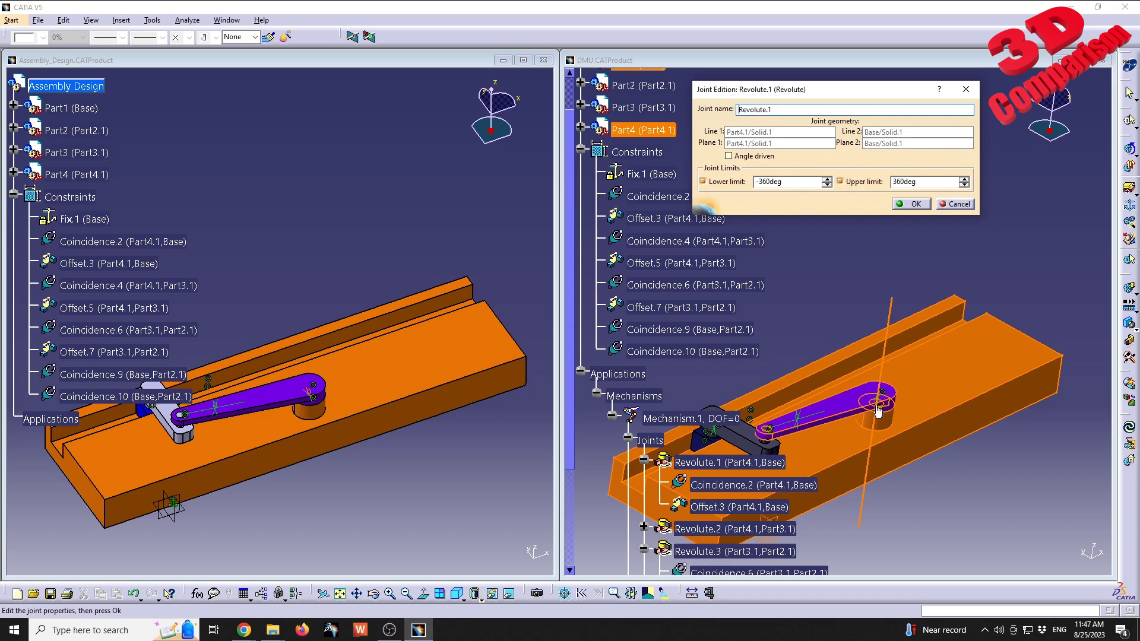
middle_drag(881, 401, 884, 333)
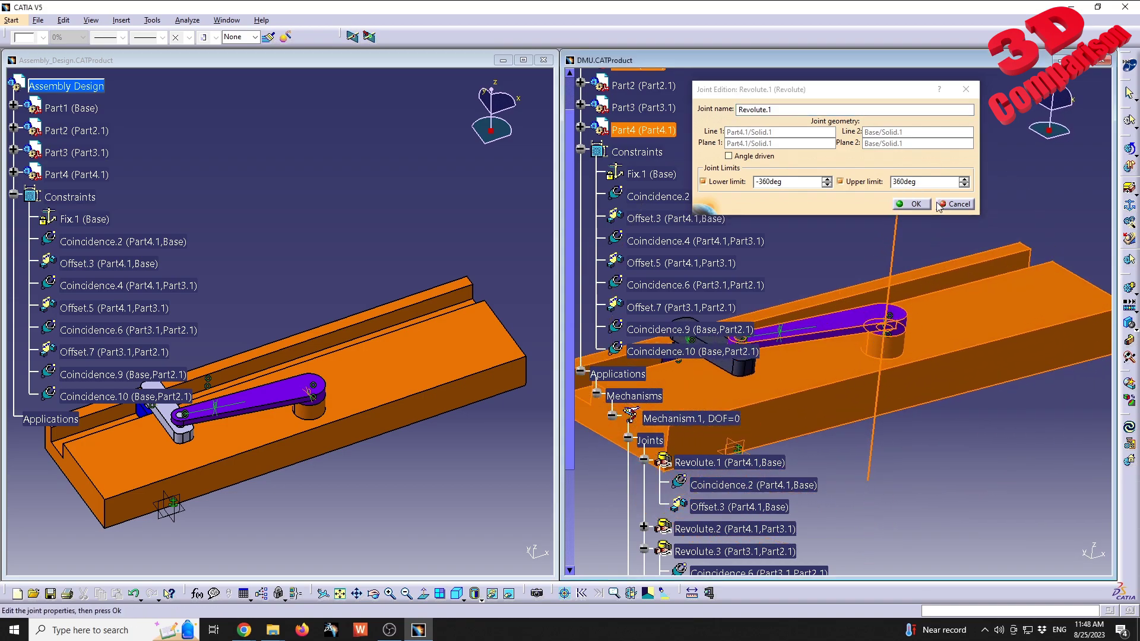
click(913, 204)
click(706, 462)
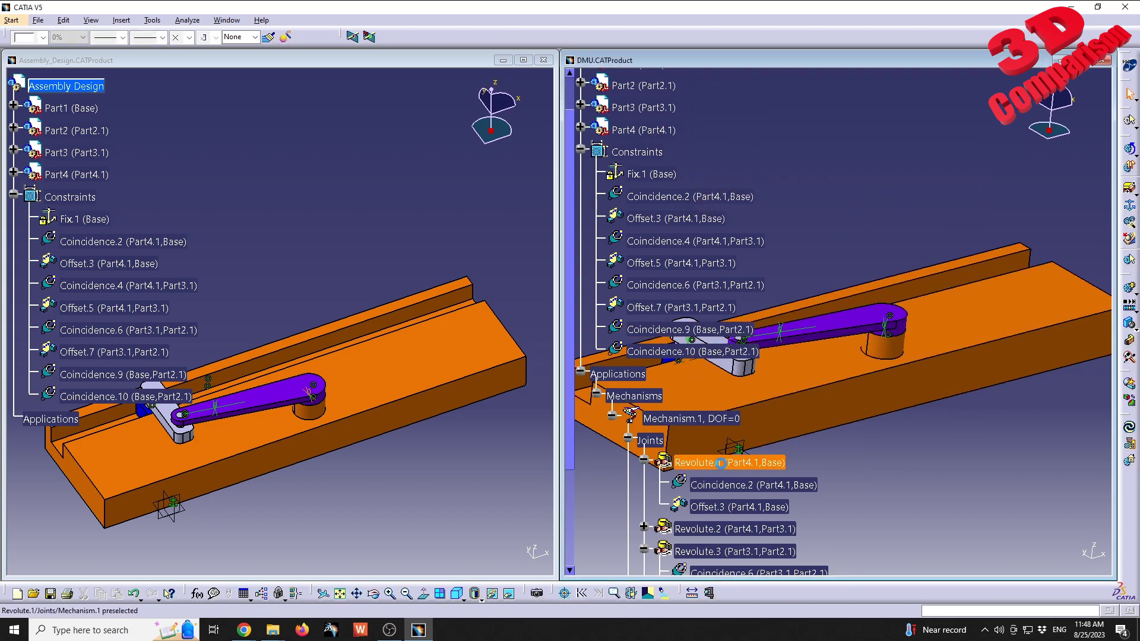
right_click(721, 463)
mouse_move(771, 458)
click(870, 455)
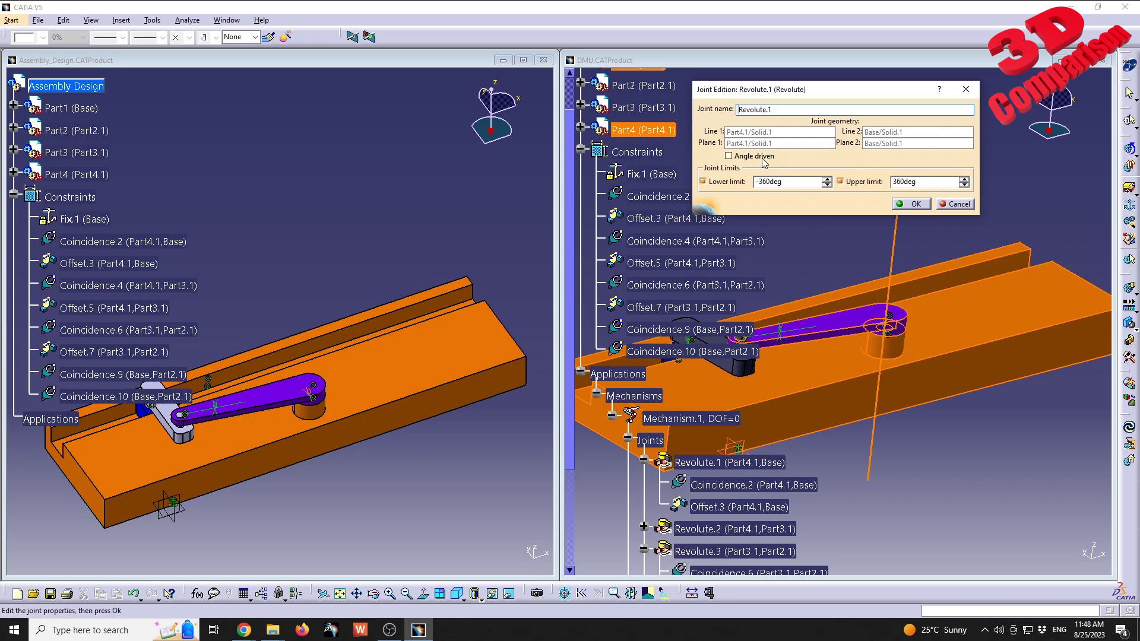
click(915, 204)
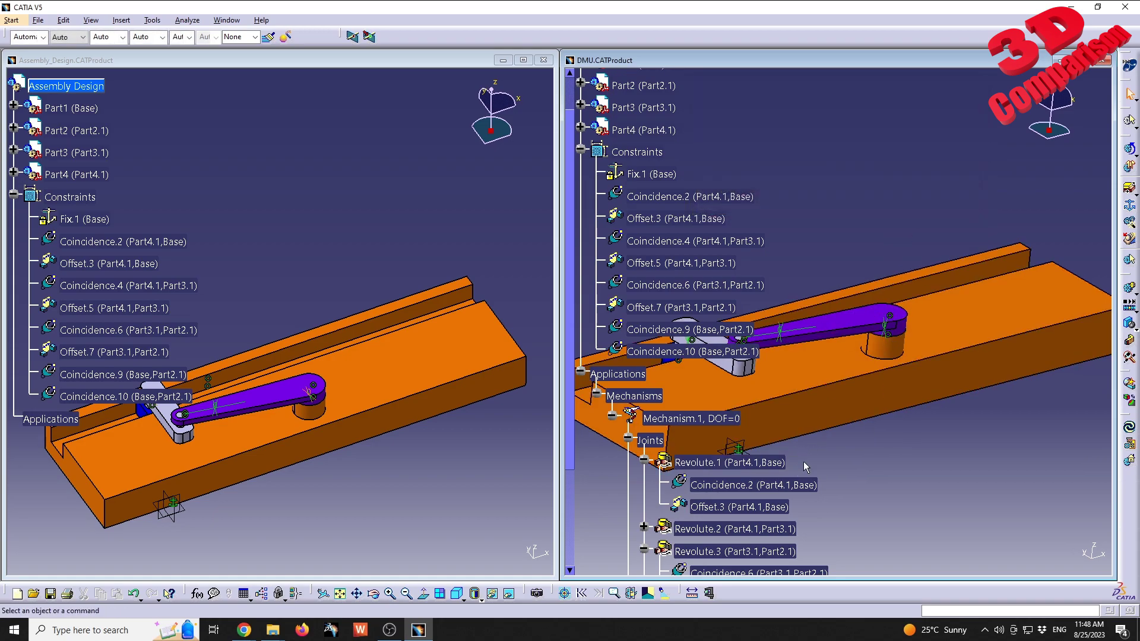
scroll(804, 461, down, 3)
Step: Review Prismatic.4's length-driven definition, limits -100mm to 300mm, and close it unchanged
right_click(767, 461)
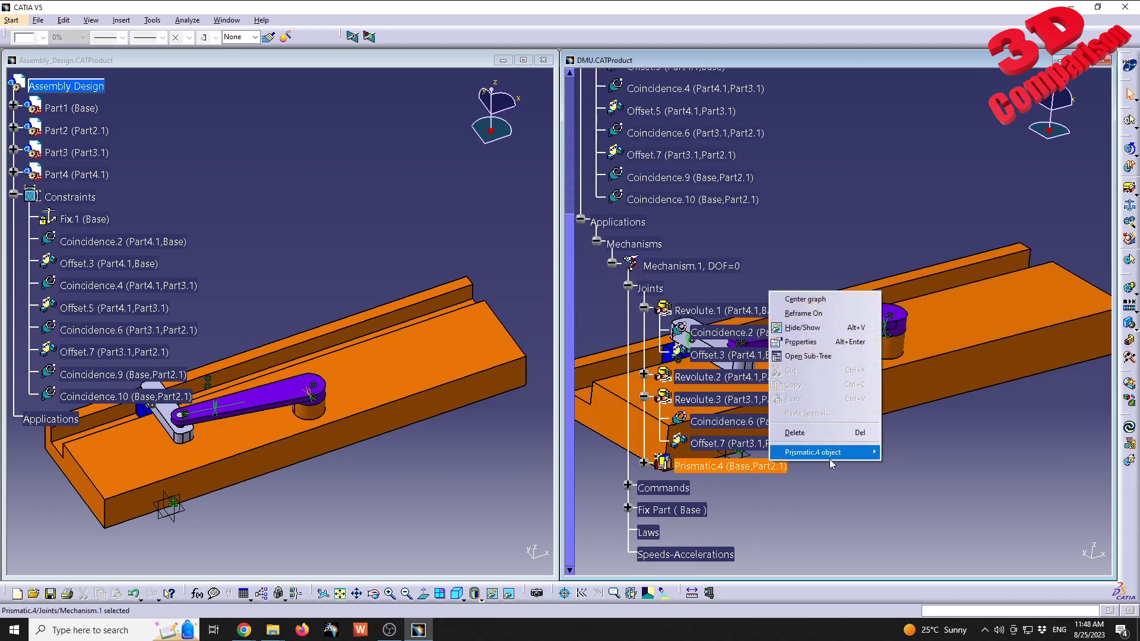
mouse_move(835, 458)
click(890, 451)
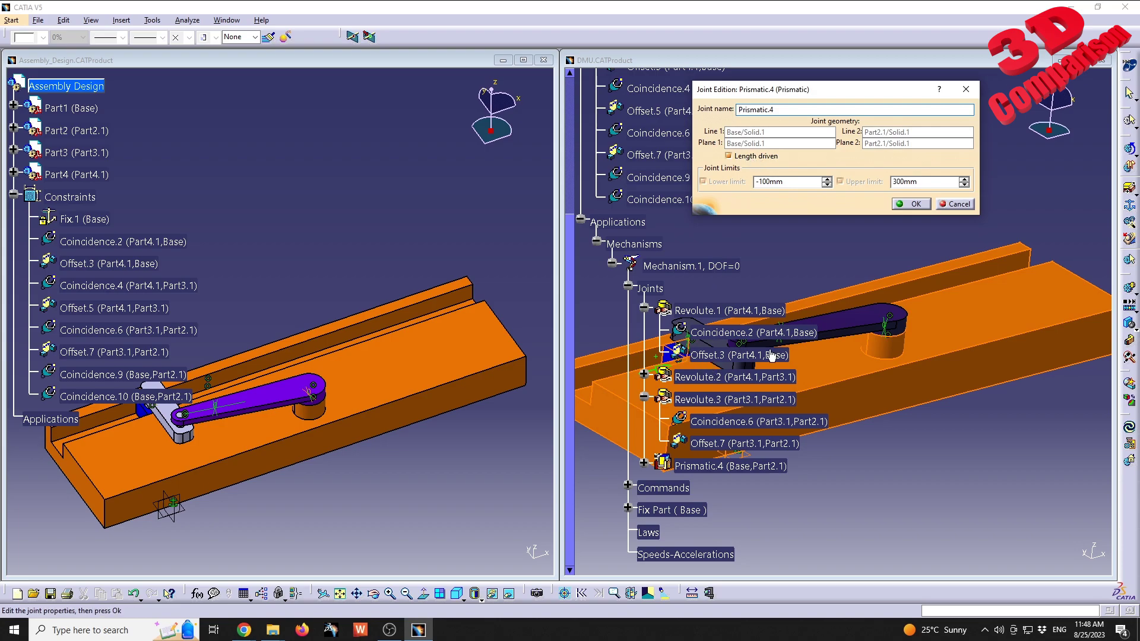
middle_drag(817, 361, 884, 414)
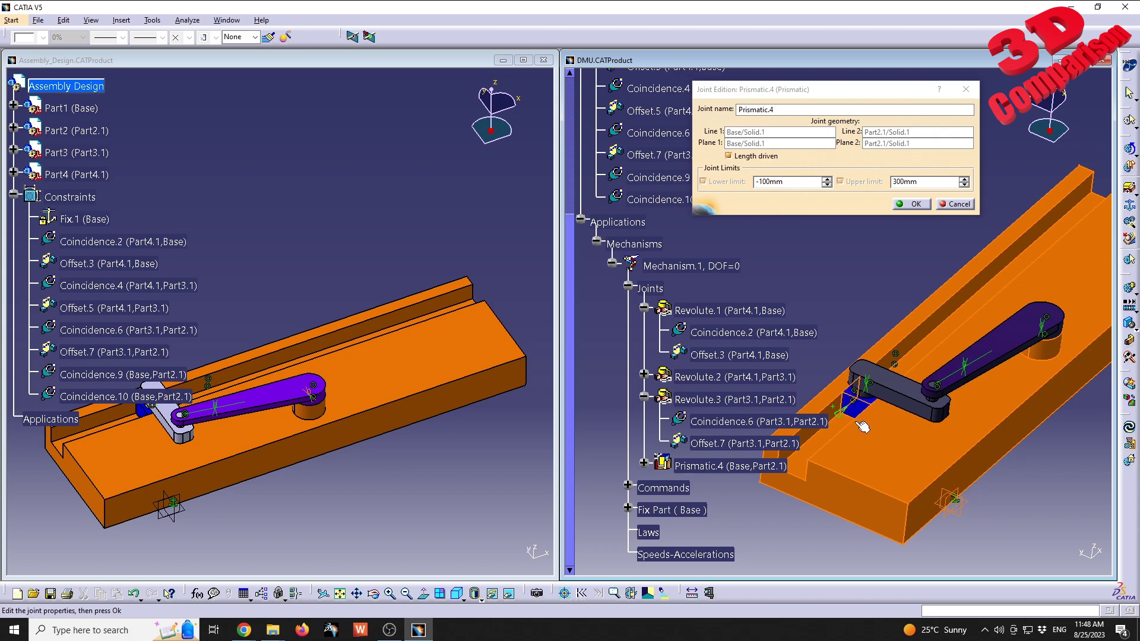
middle_drag(841, 418, 929, 440)
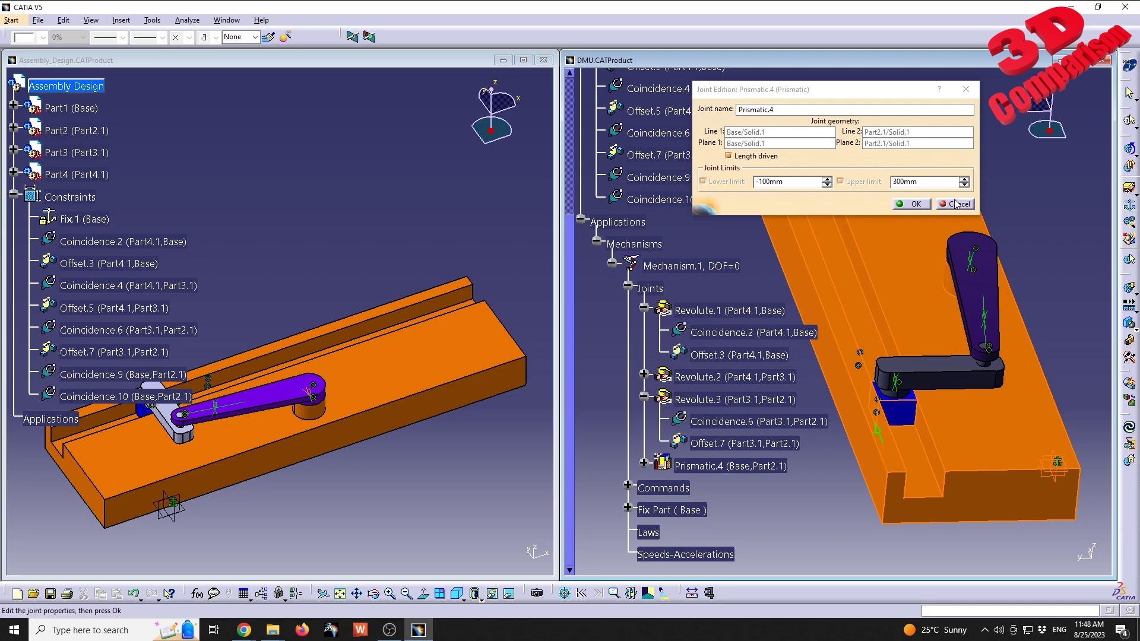
key(Return)
middle_drag(803, 310, 760, 357)
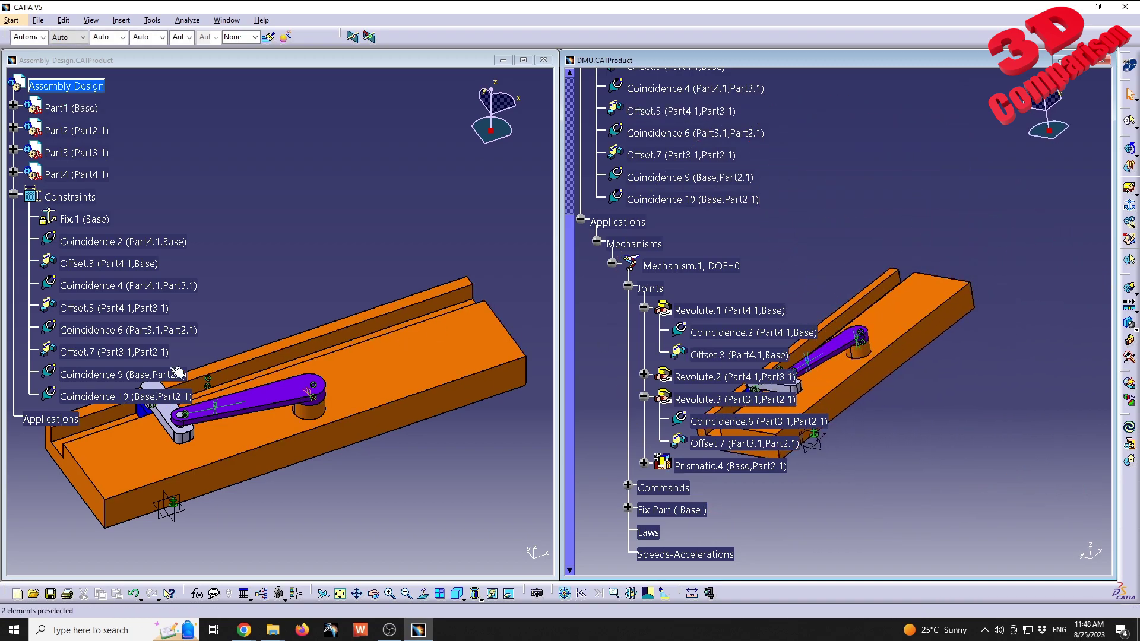
Step: Collapse the Assembly_Design constraint list and reopen Prismatic.4's joint definition in DMU
click(12, 196)
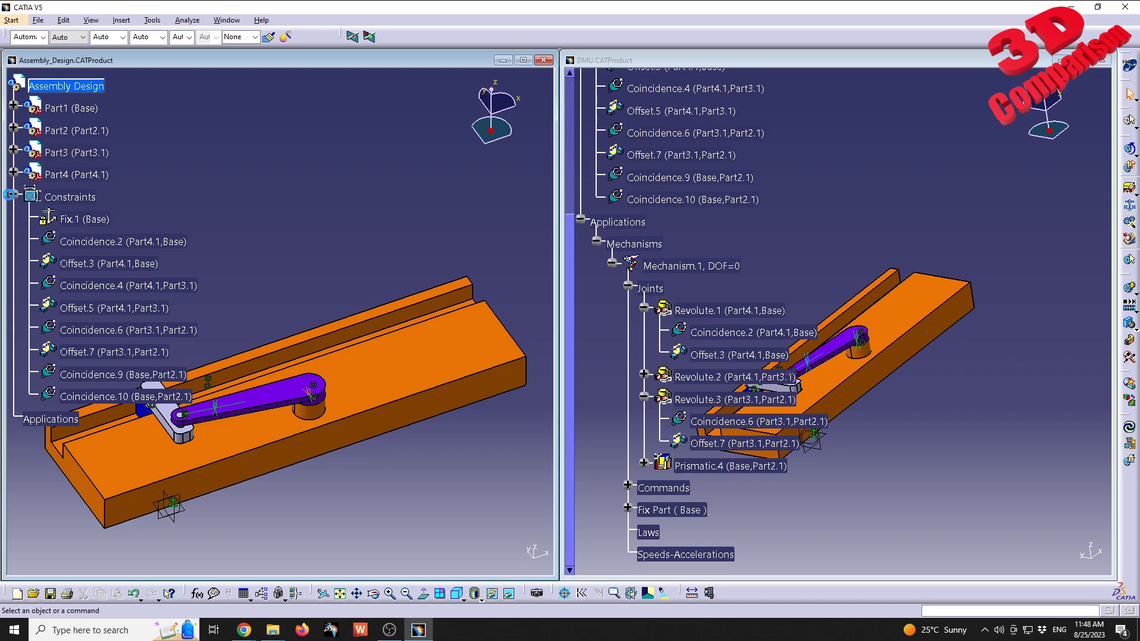
click(12, 196)
click(818, 263)
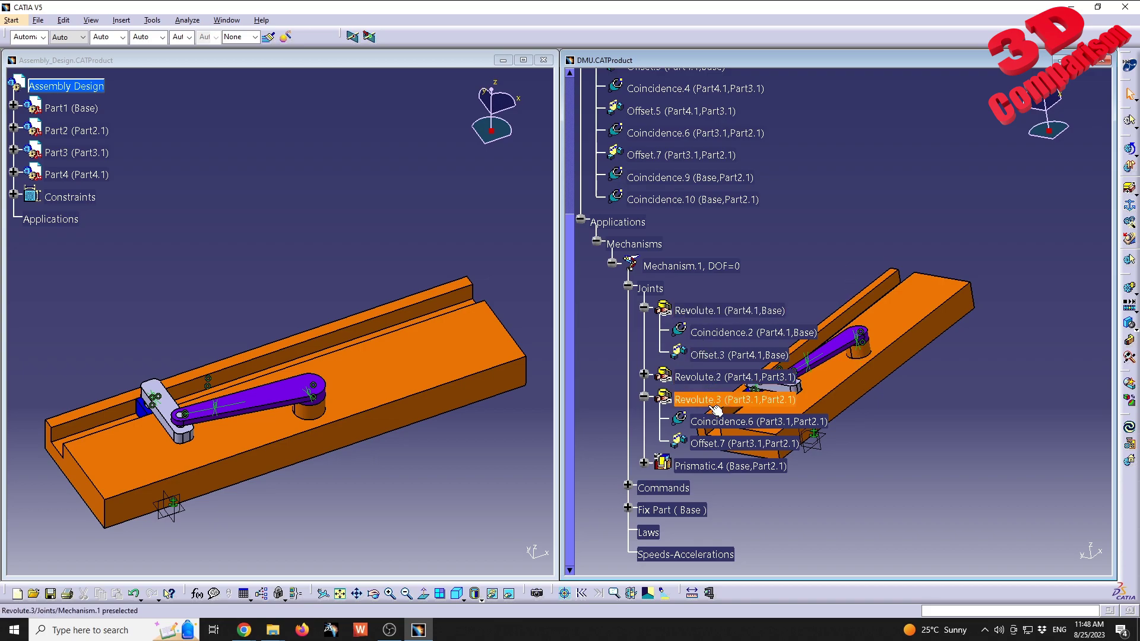
double_click(730, 466)
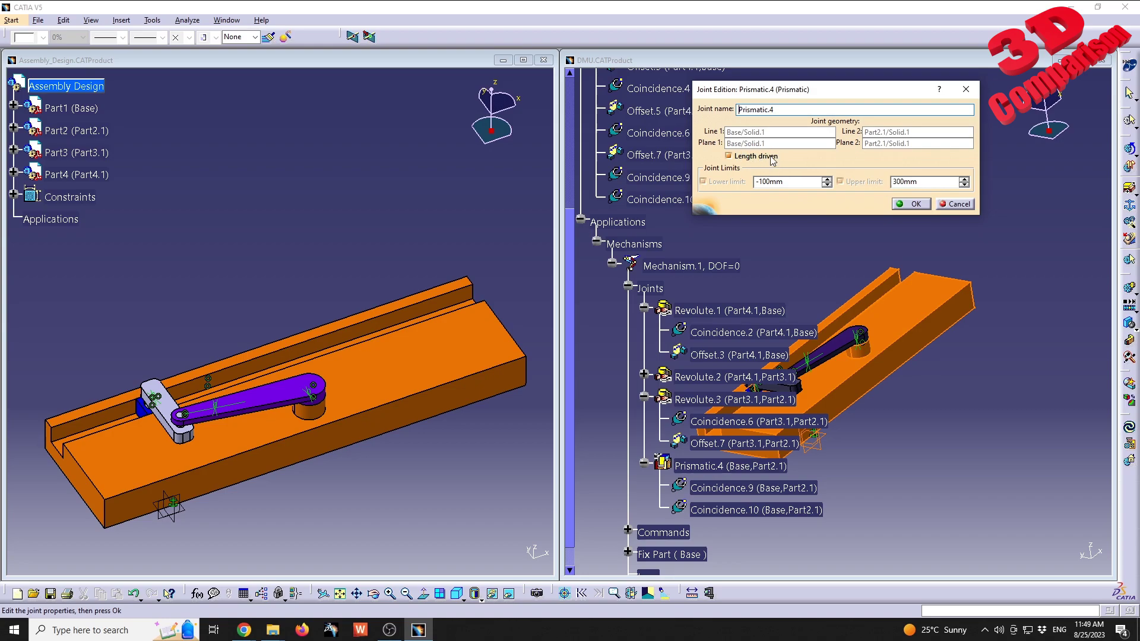
Step: Confirm Prismatic.4's joint, start a simulation on Mechanism.1, and move its Command.1 panel aside
click(911, 204)
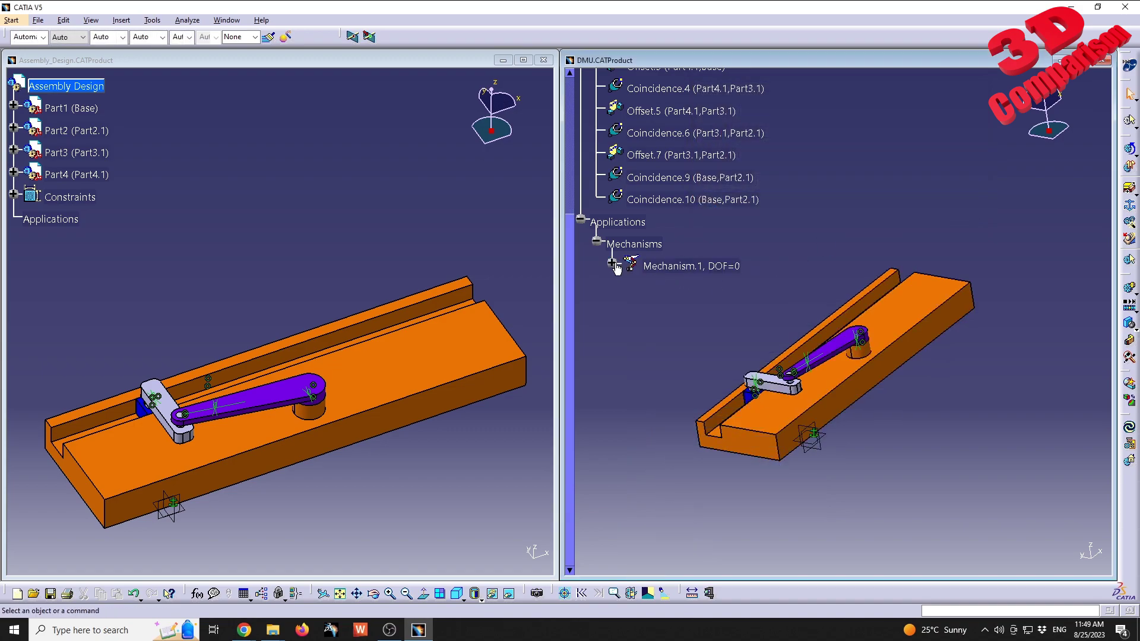
middle_drag(902, 240, 963, 401)
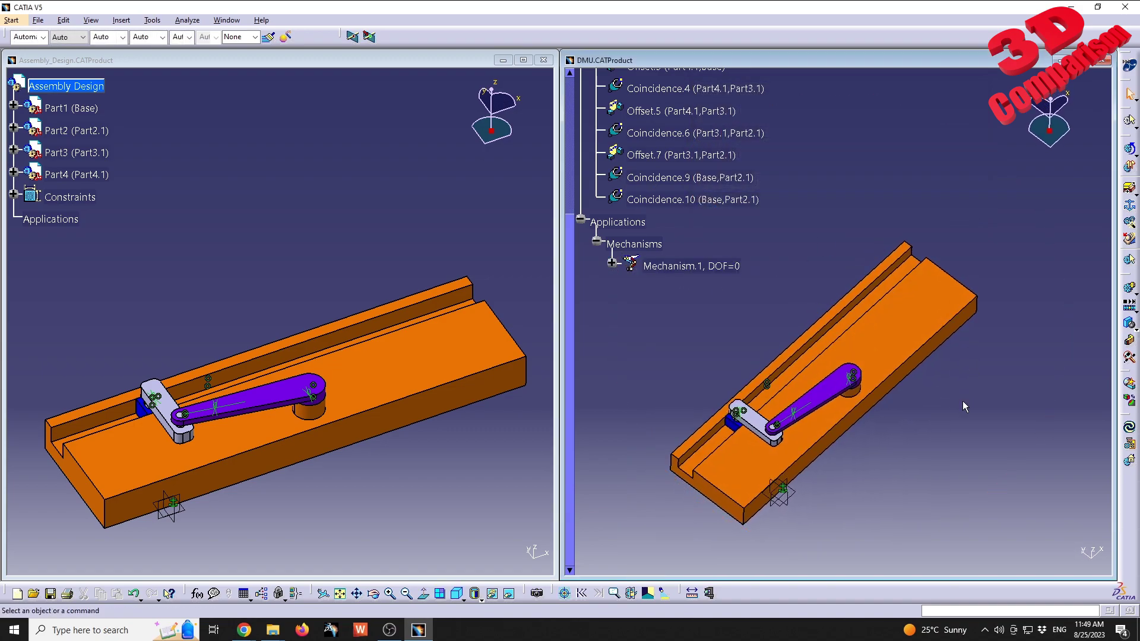
click(1130, 289)
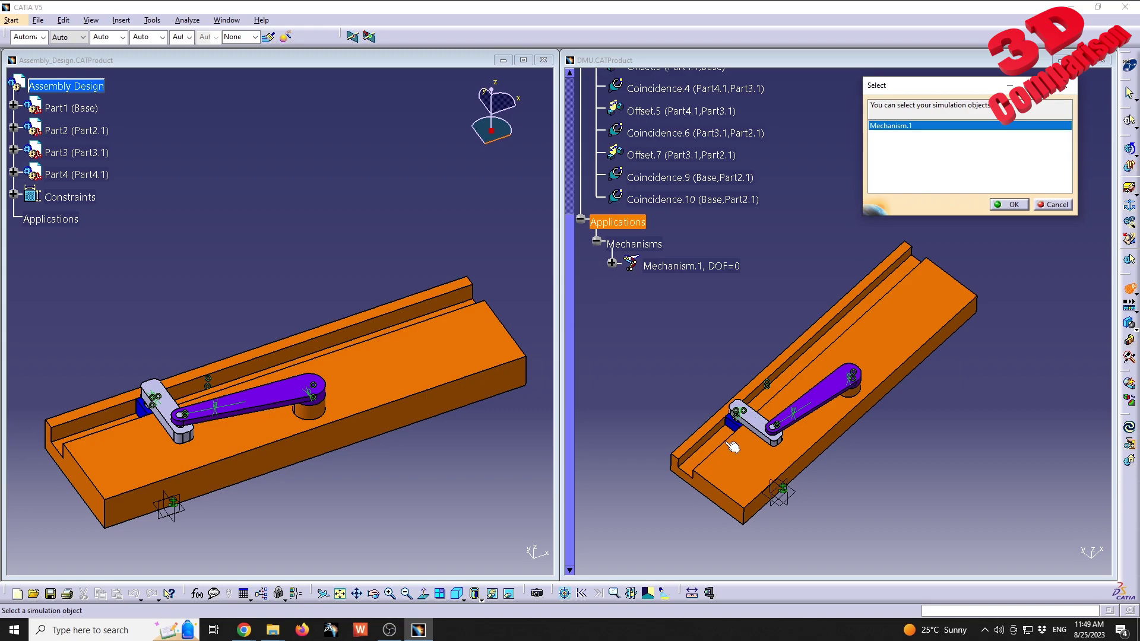
click(1010, 205)
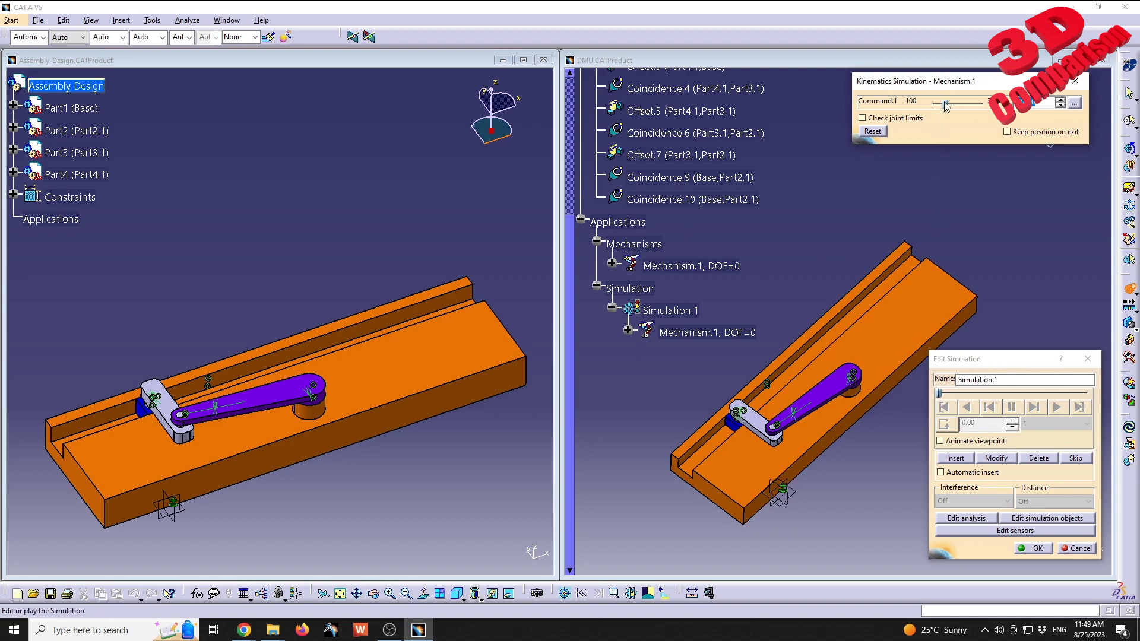
drag(953, 88, 911, 112)
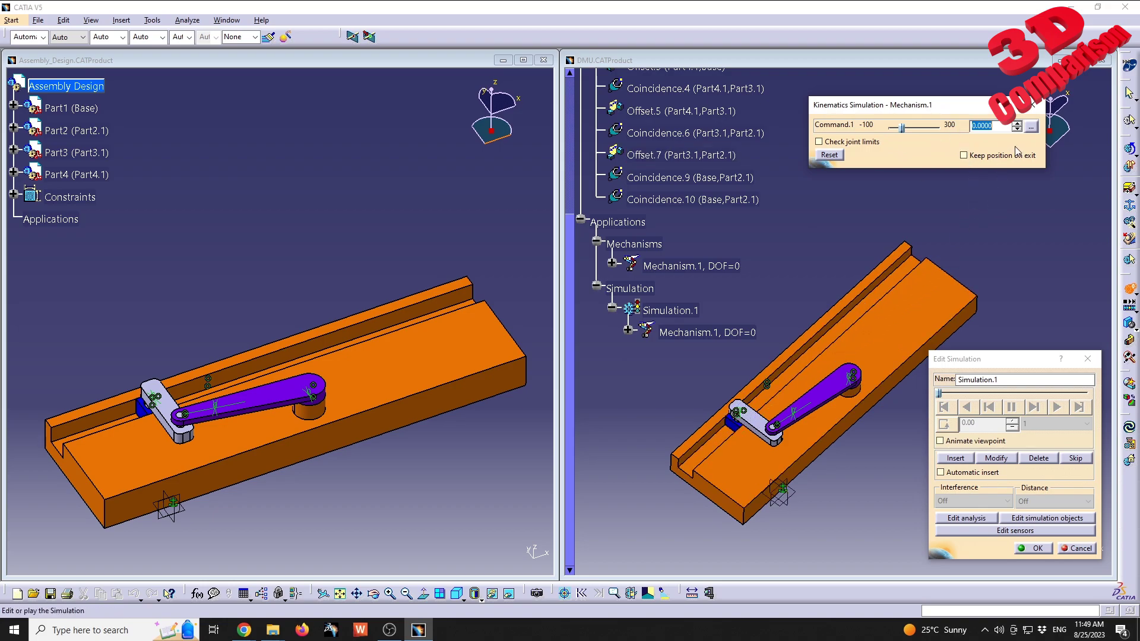
Step: Keep Command.1's -100 to 300 range and drive the mechanism to a value of -10
click(1030, 127)
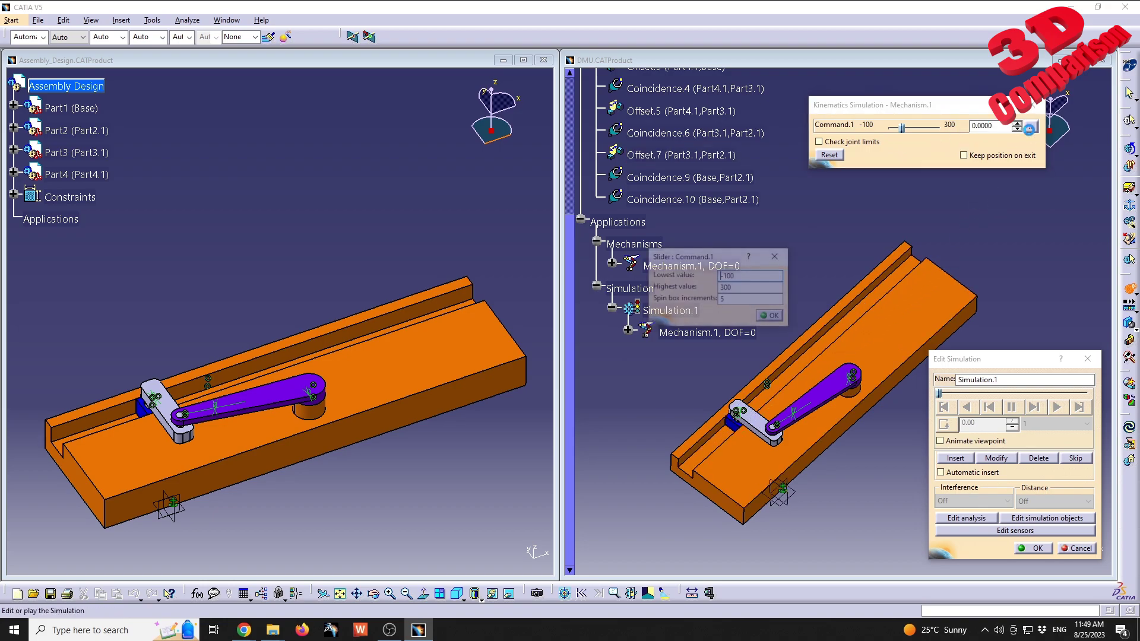
click(772, 316)
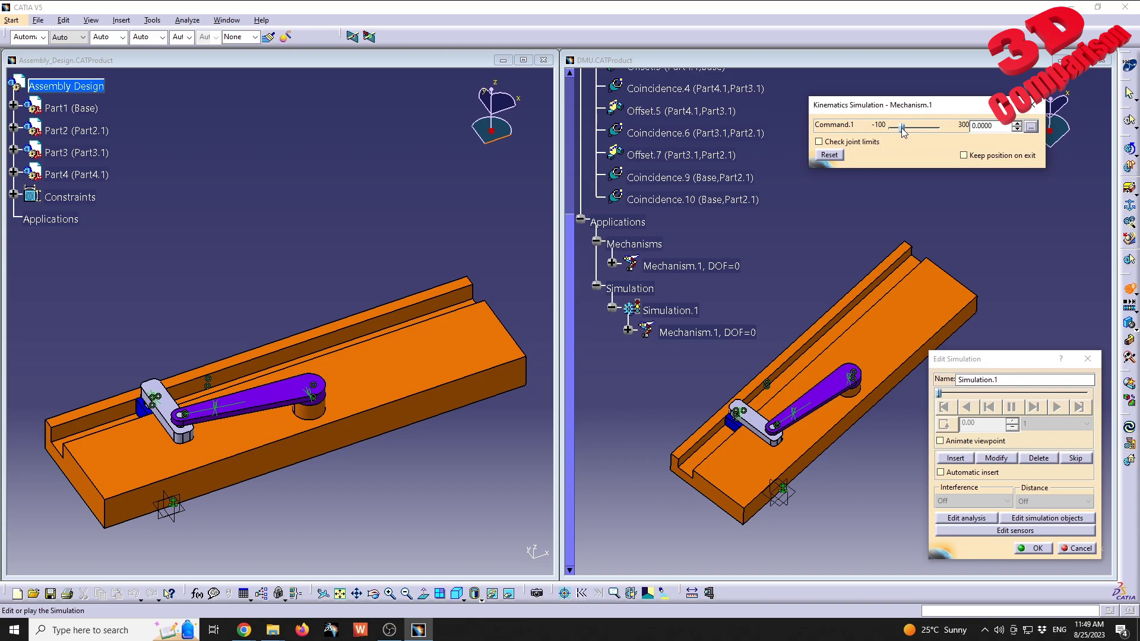
drag(903, 131, 882, 134)
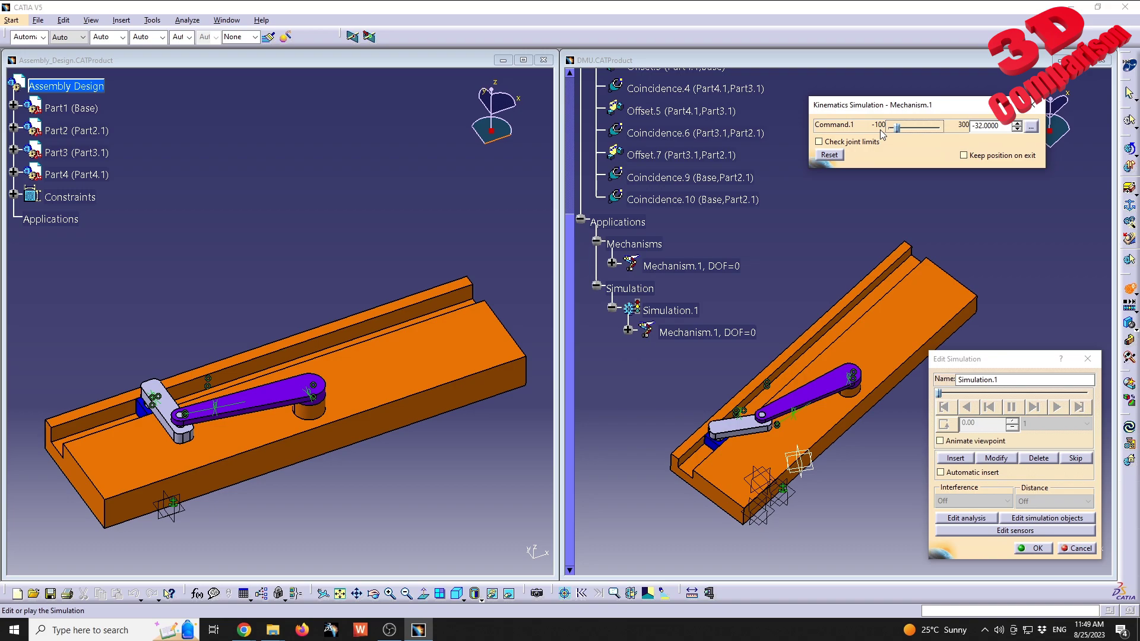
middle_drag(831, 380, 902, 127)
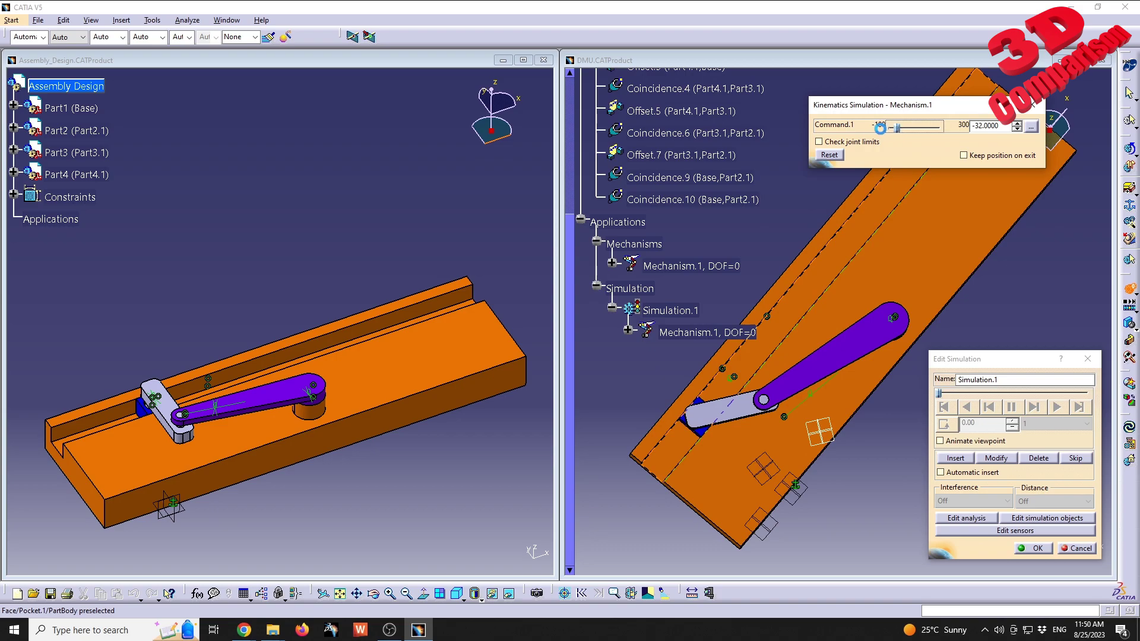
drag(1004, 126, 927, 123)
text(-10)
key(Return)
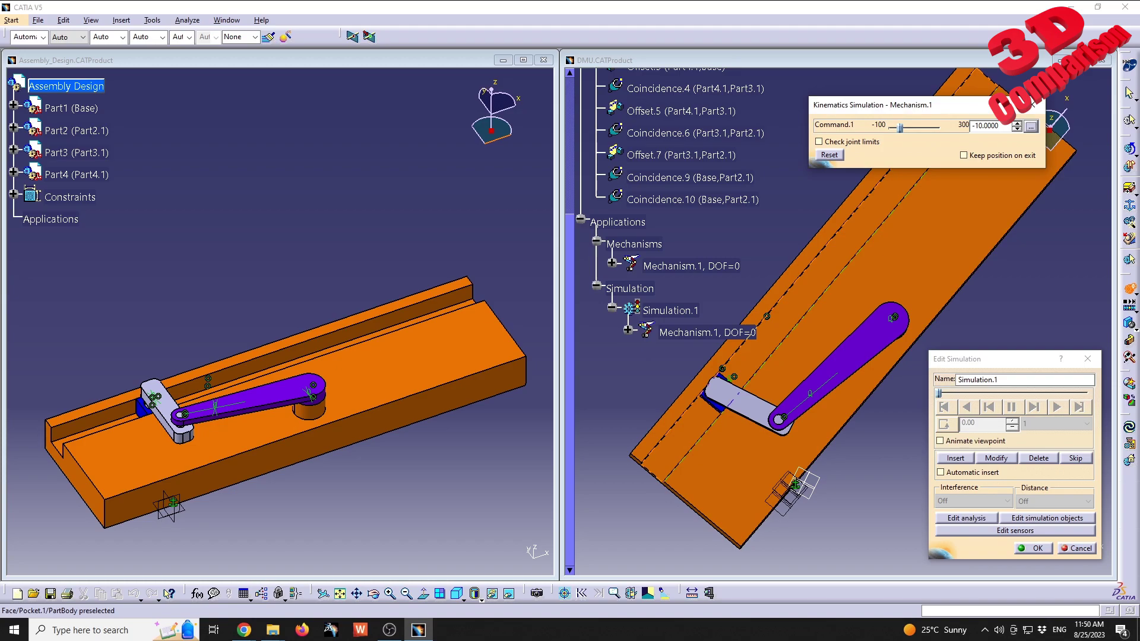
Step: Retype the Command.1 value as -32 to move the slider-crank back
double_click(1001, 127)
click(1002, 126)
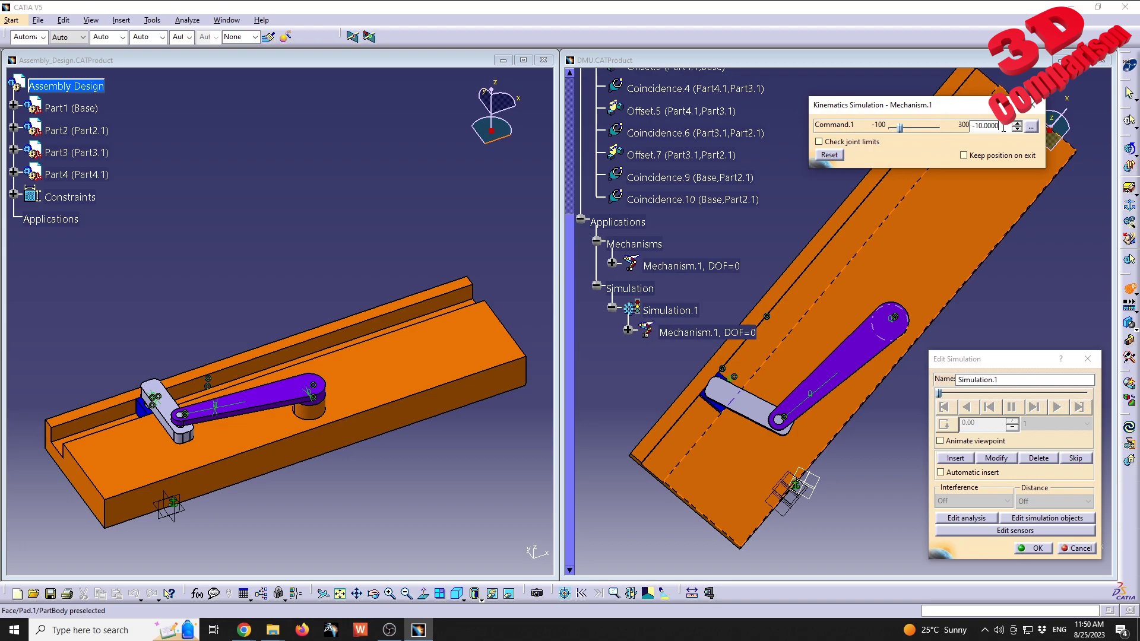
click(1031, 127)
click(988, 126)
drag(1004, 127, 980, 124)
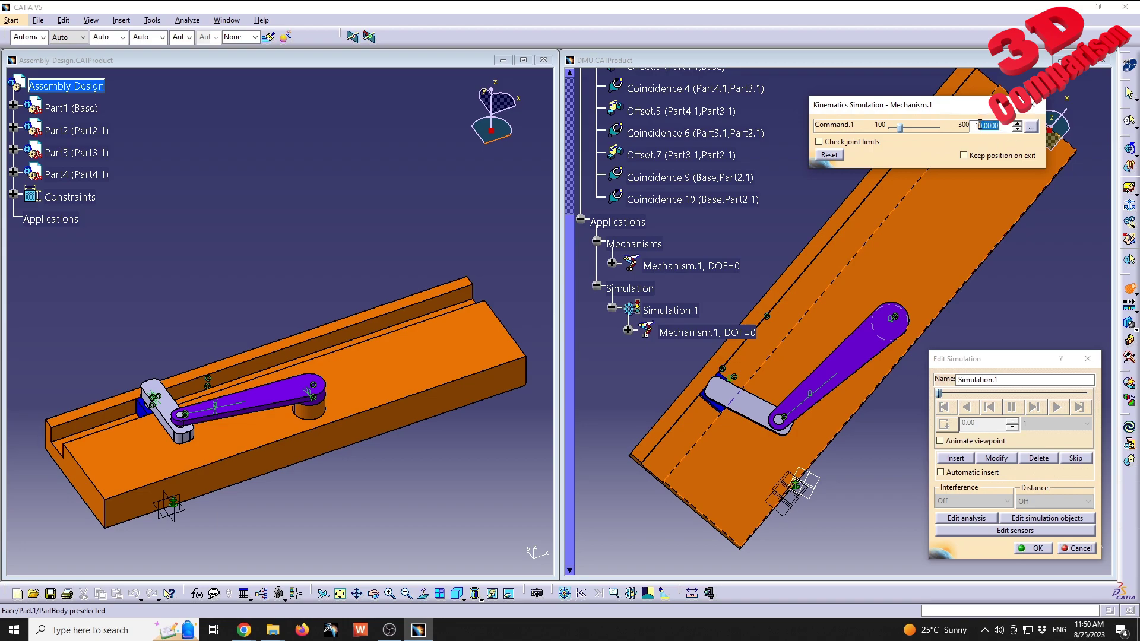
click(1030, 126)
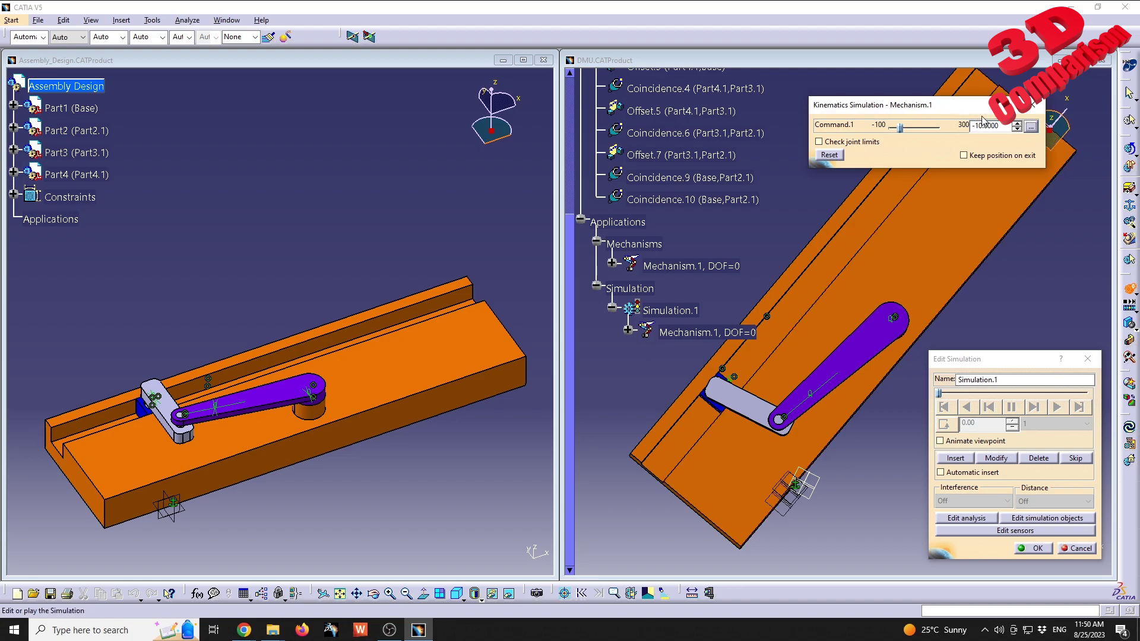
drag(1004, 126, 976, 126)
text(32)
key(Return)
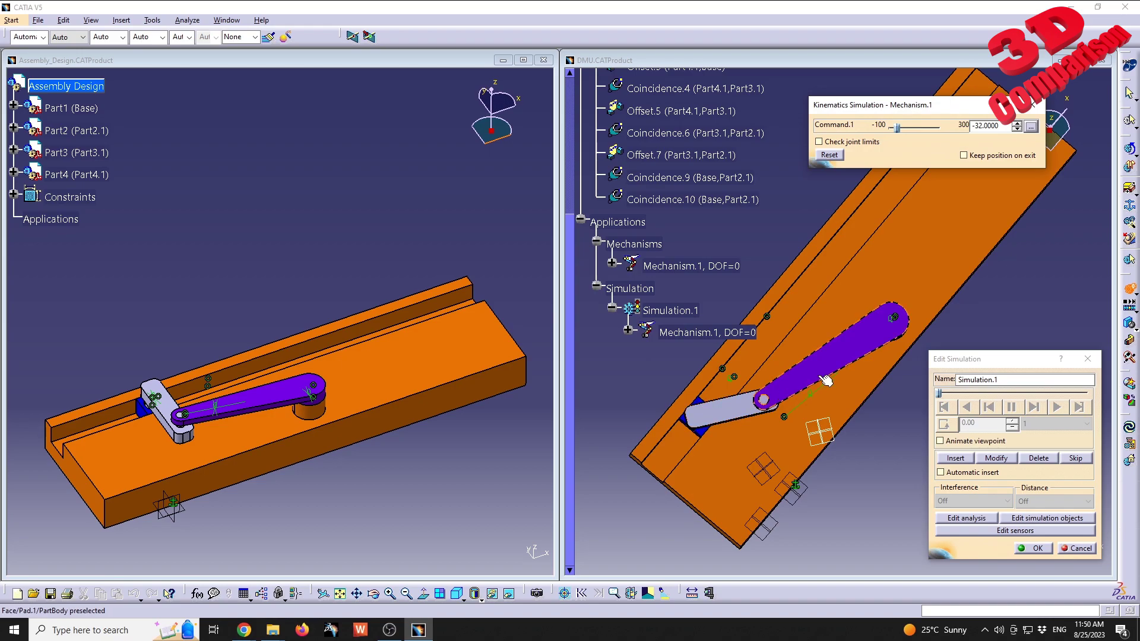
middle_drag(907, 285, 805, 329)
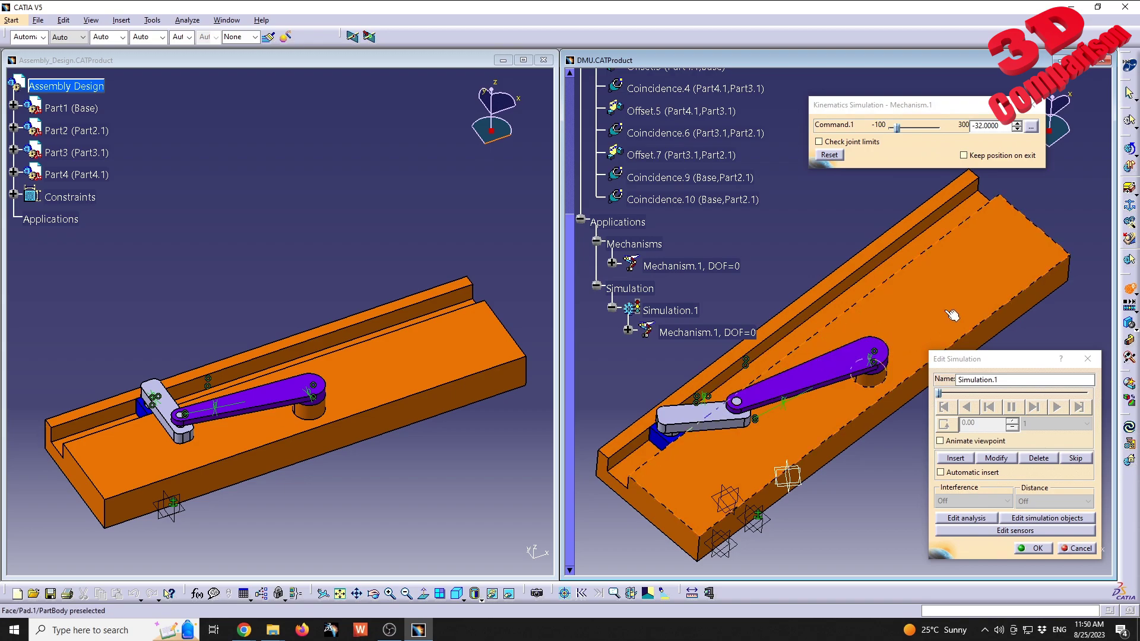
drag(925, 111, 907, 97)
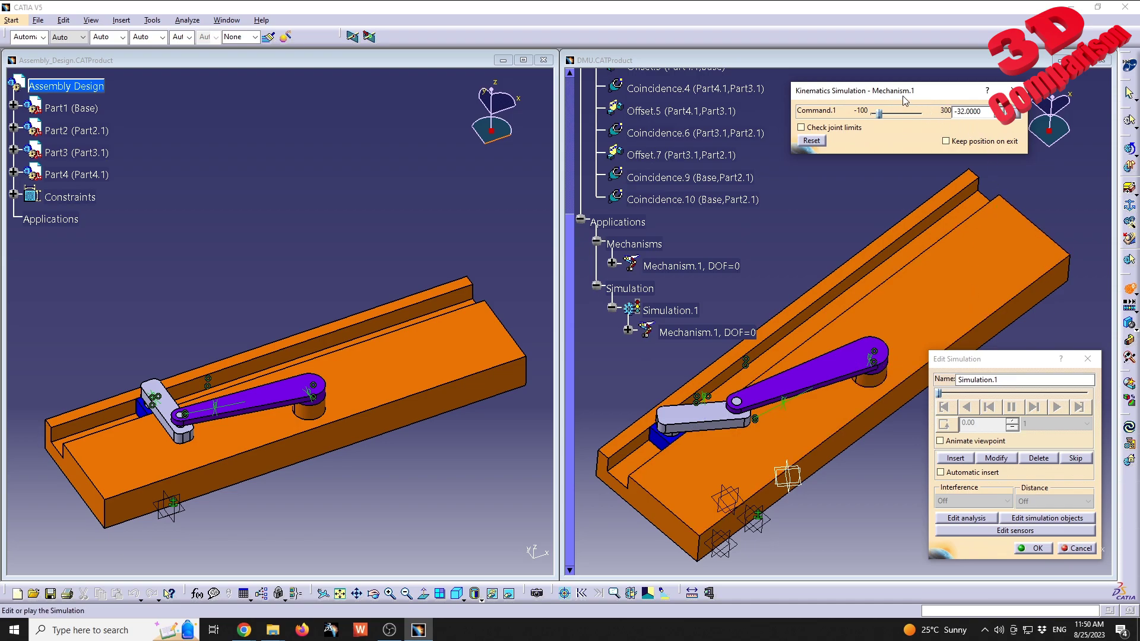
Step: Insert the Command.1 -32 pose as Simulation.1's first step, then push Command.1 toward 300
click(999, 361)
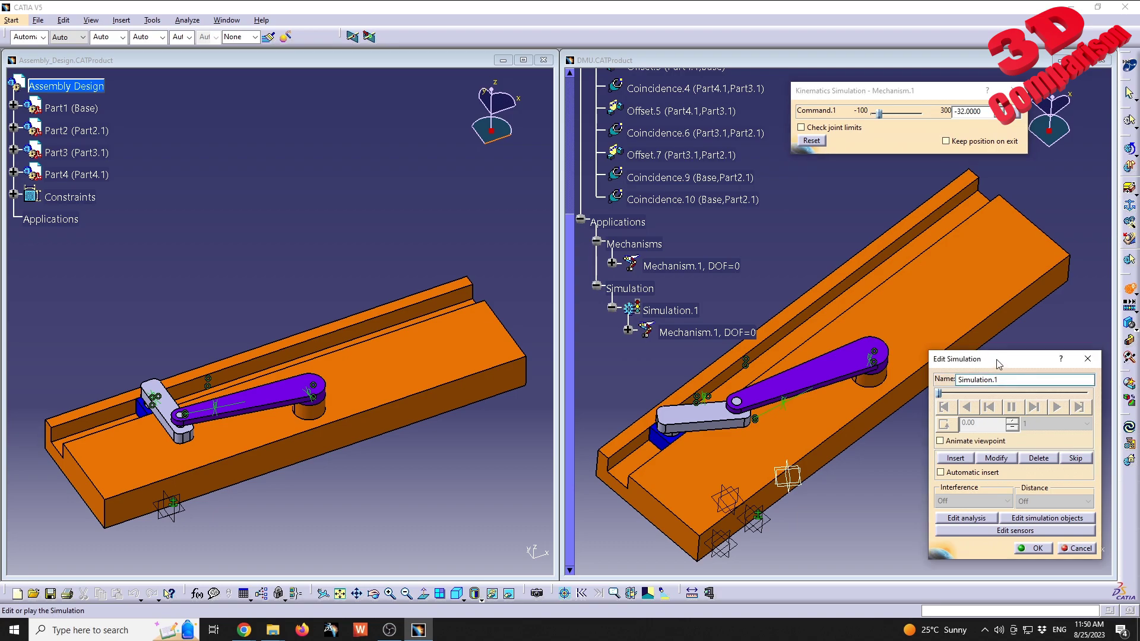
click(955, 459)
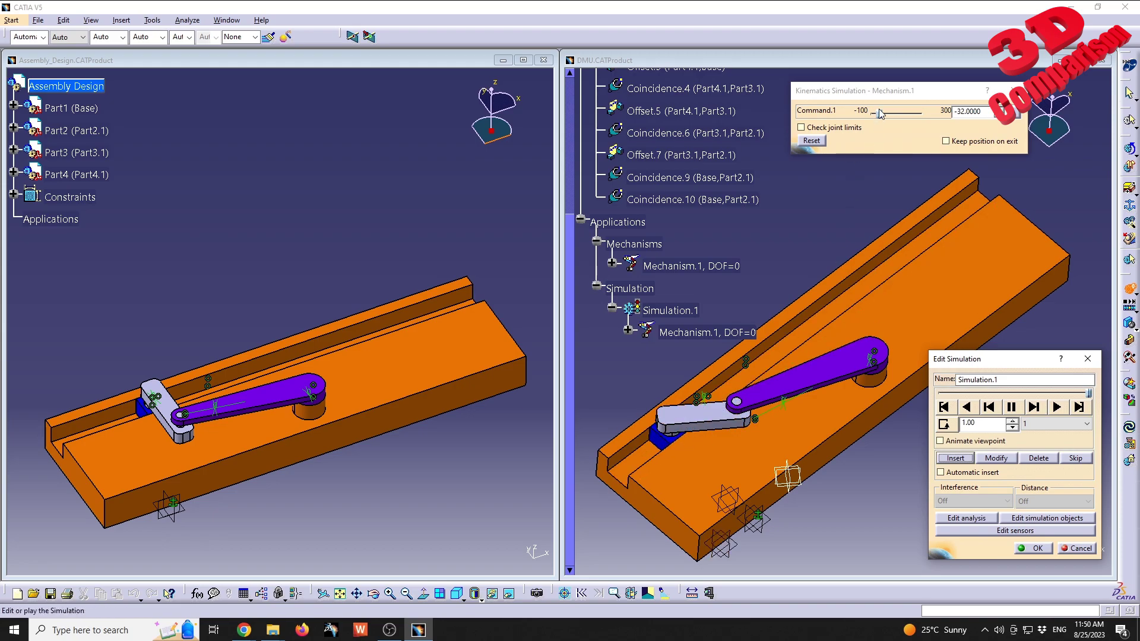
drag(880, 114, 923, 114)
middle_drag(971, 186, 927, 196)
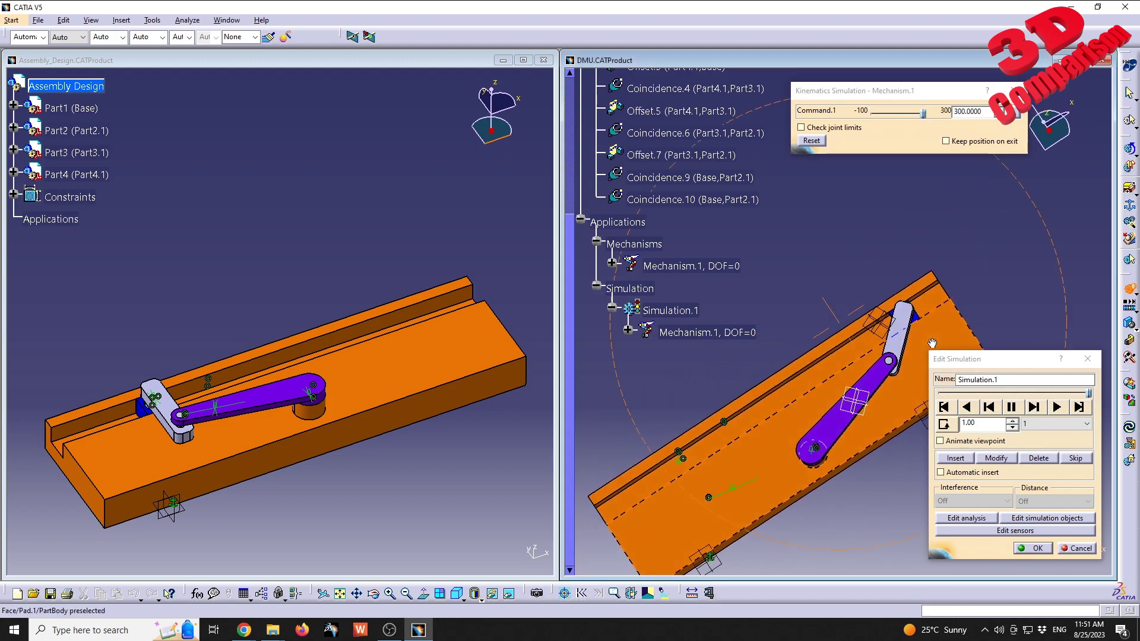
Step: Set Command.1 to 280 and insert that pose as the second simulation step
double_click(963, 112)
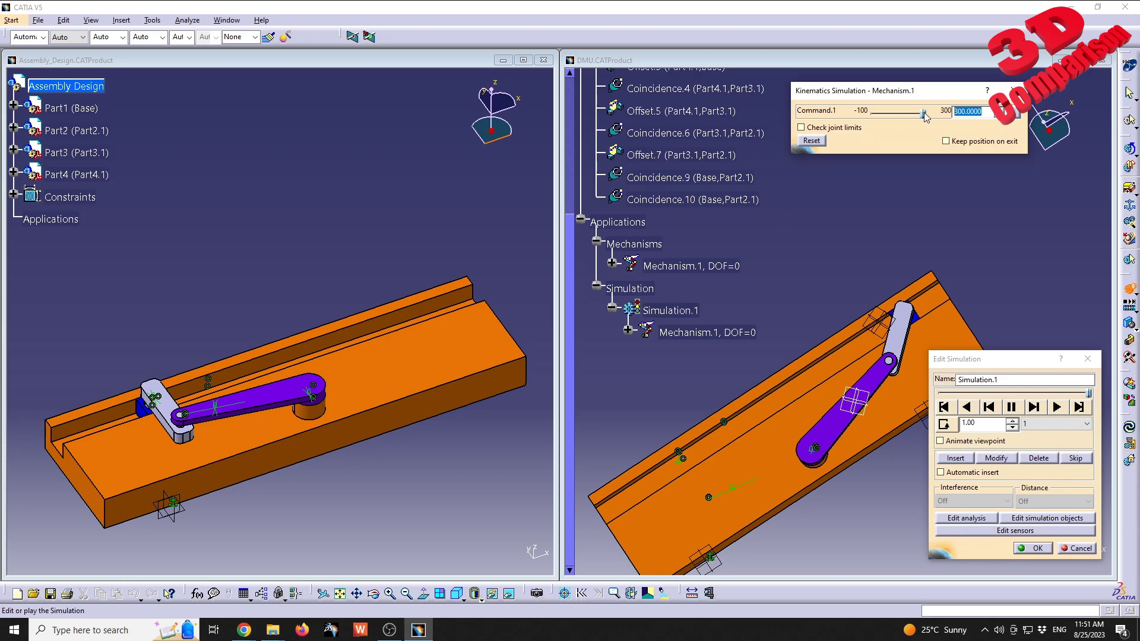
text(280)
key(Return)
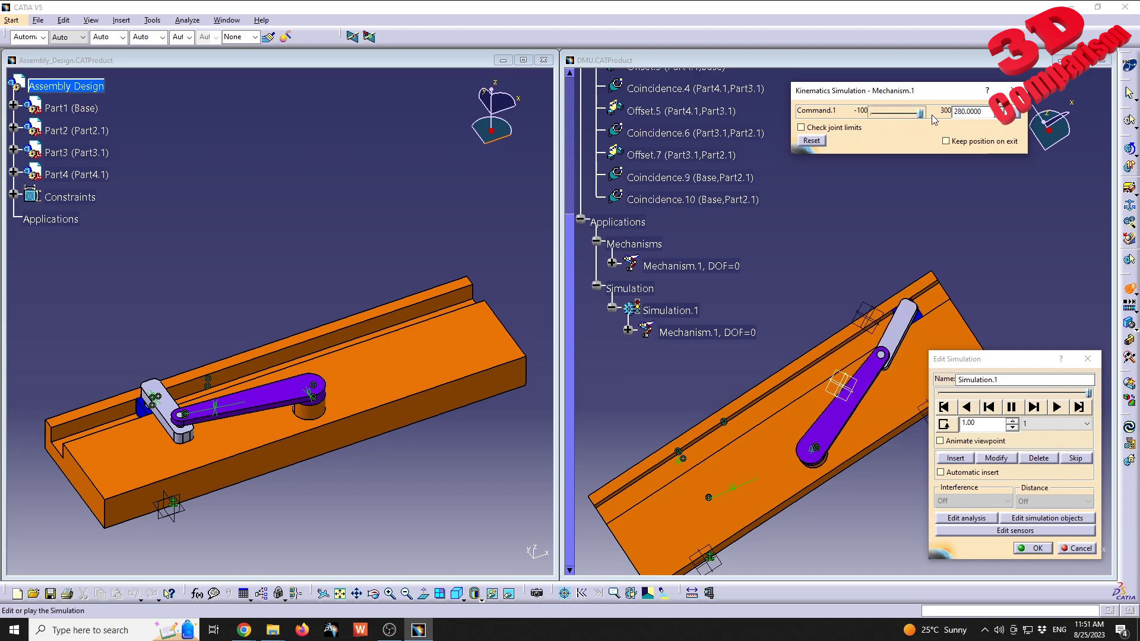
click(957, 111)
key(Tab)
text(280.0000)
middle_drag(830, 297, 831, 426)
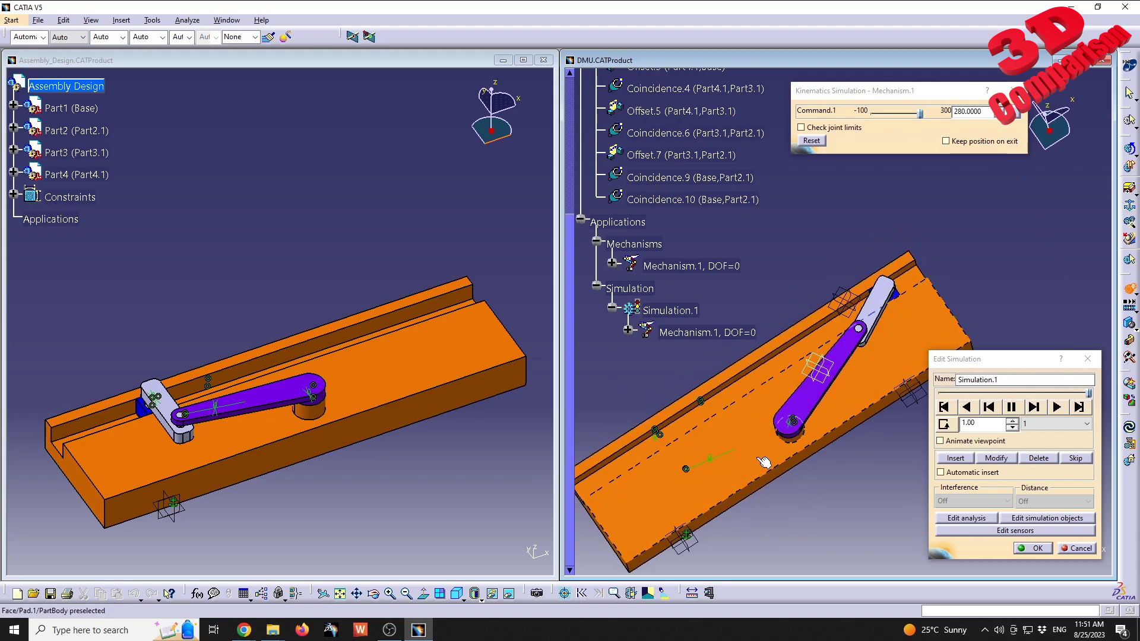
click(963, 463)
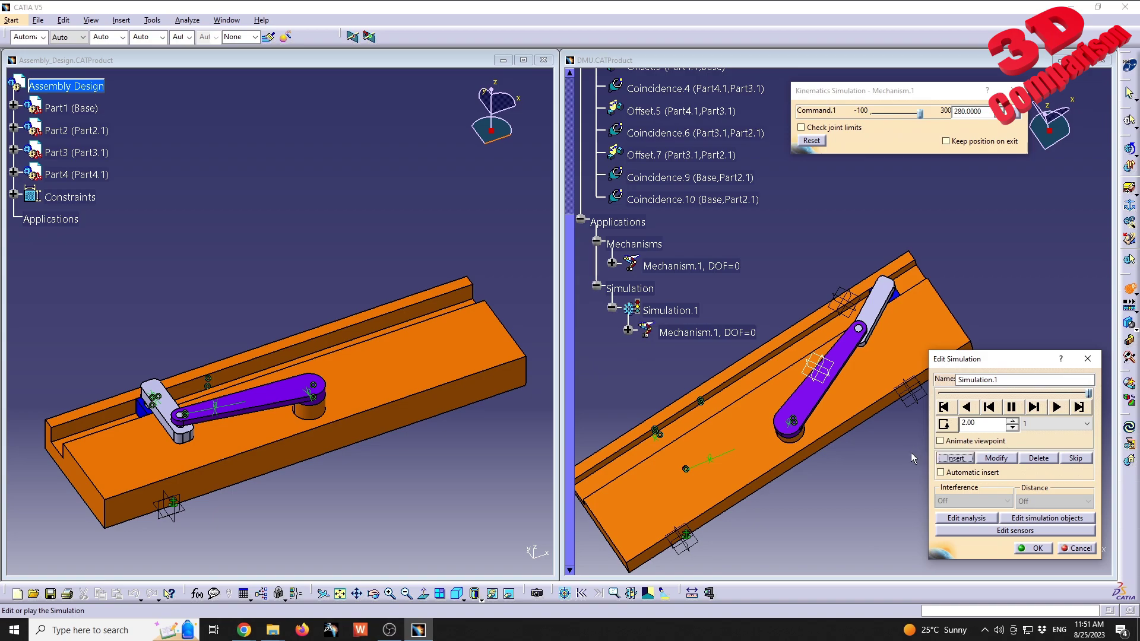
middle_drag(856, 453, 946, 310)
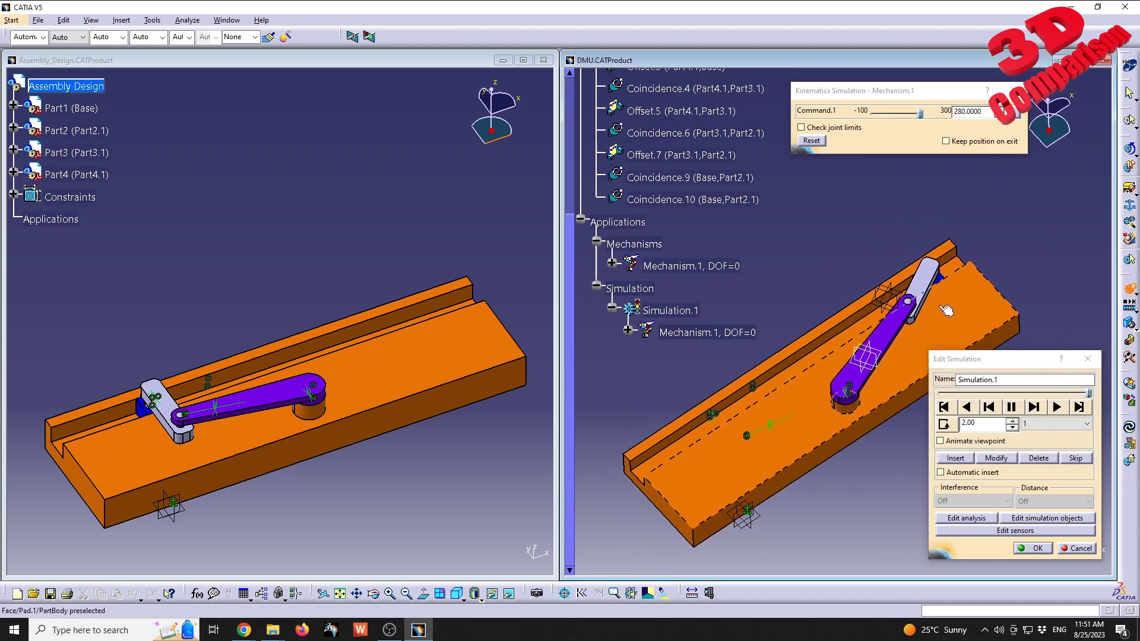
Step: Play Simulation.1 forward to step 2.00, rewind it to 0.00, and show the interpolation step values
click(944, 407)
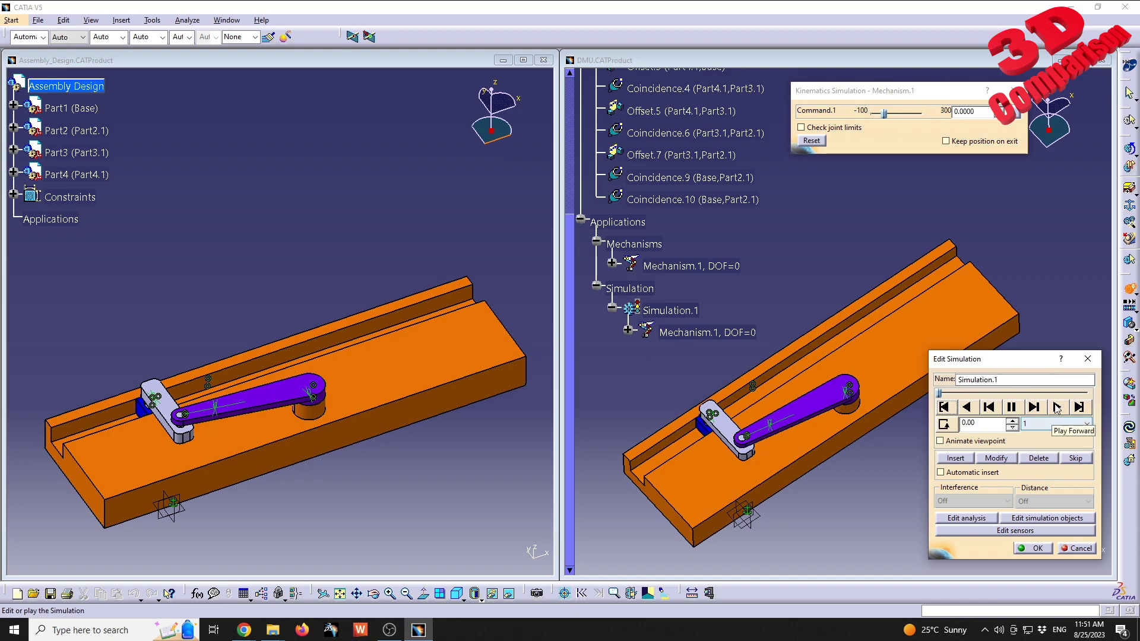
click(1056, 406)
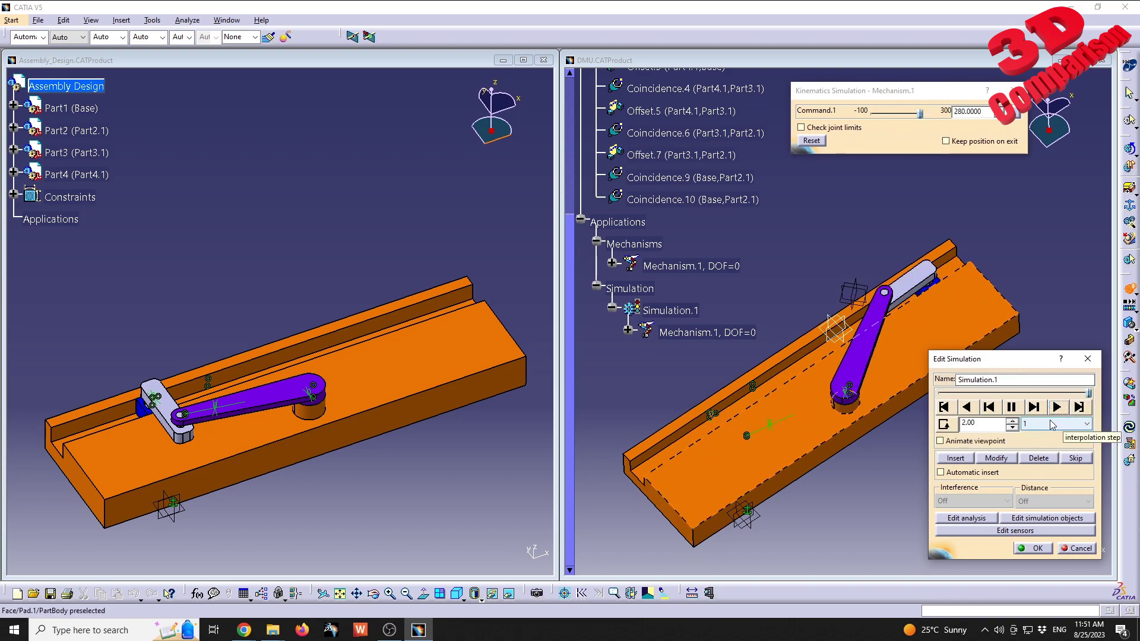
click(942, 407)
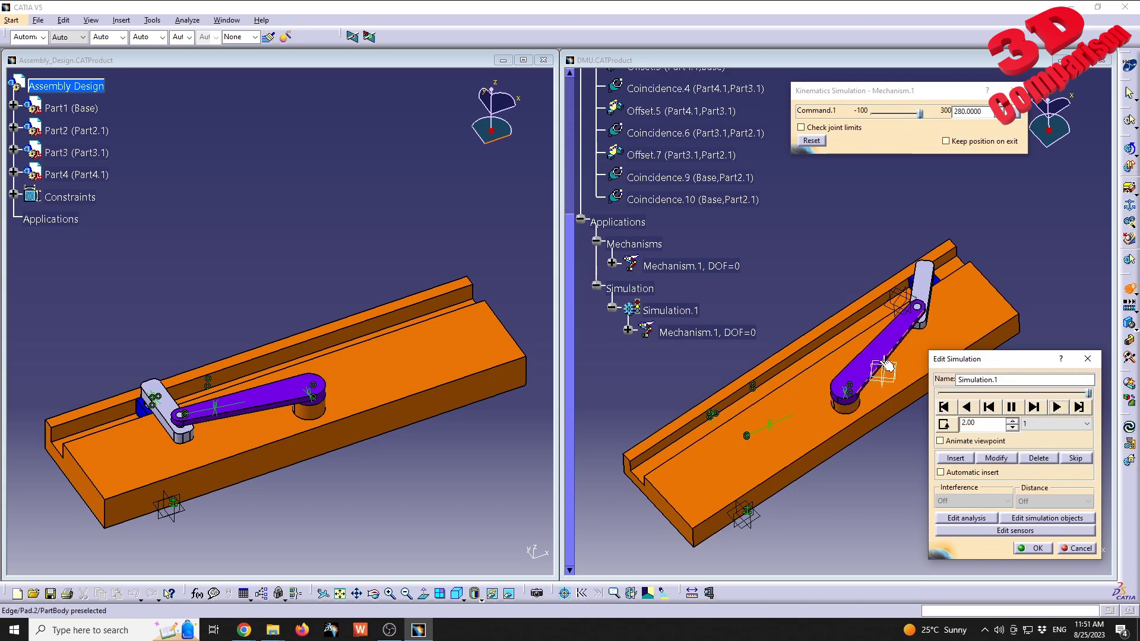
click(944, 407)
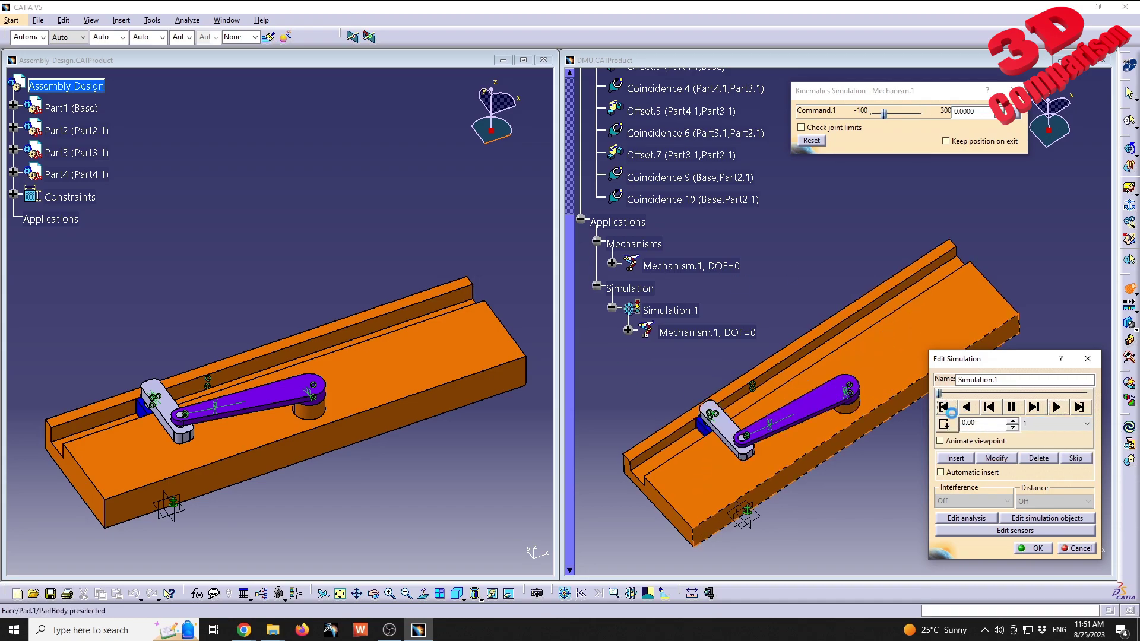
click(1055, 423)
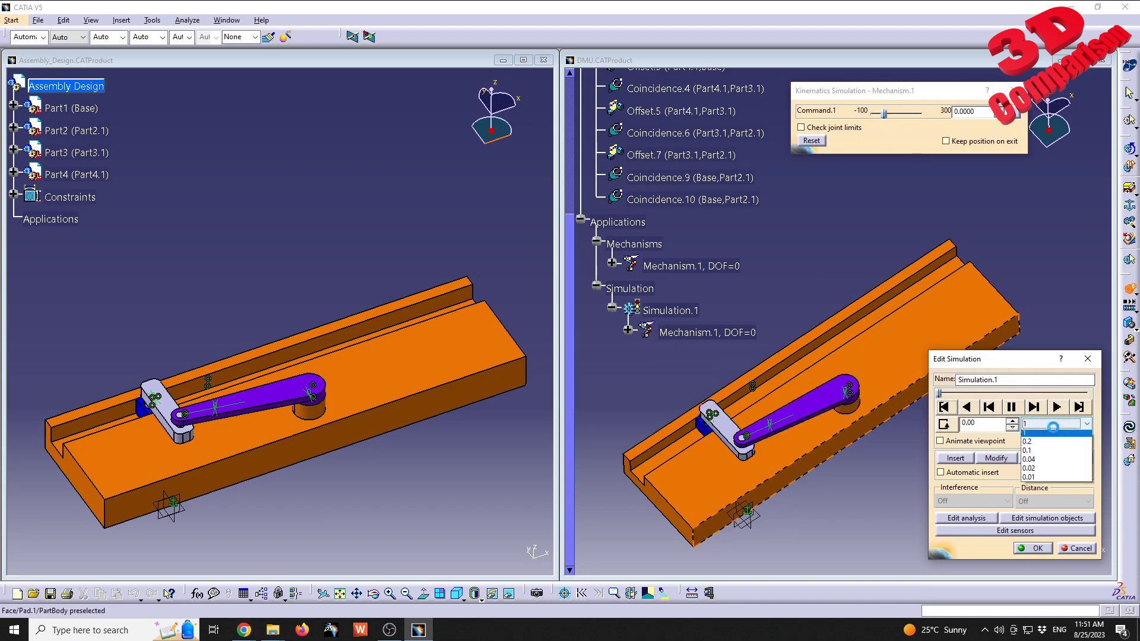
Step: Set the interpolation step to 0.02 and play Simulation.1 forward and in reverse
click(1037, 472)
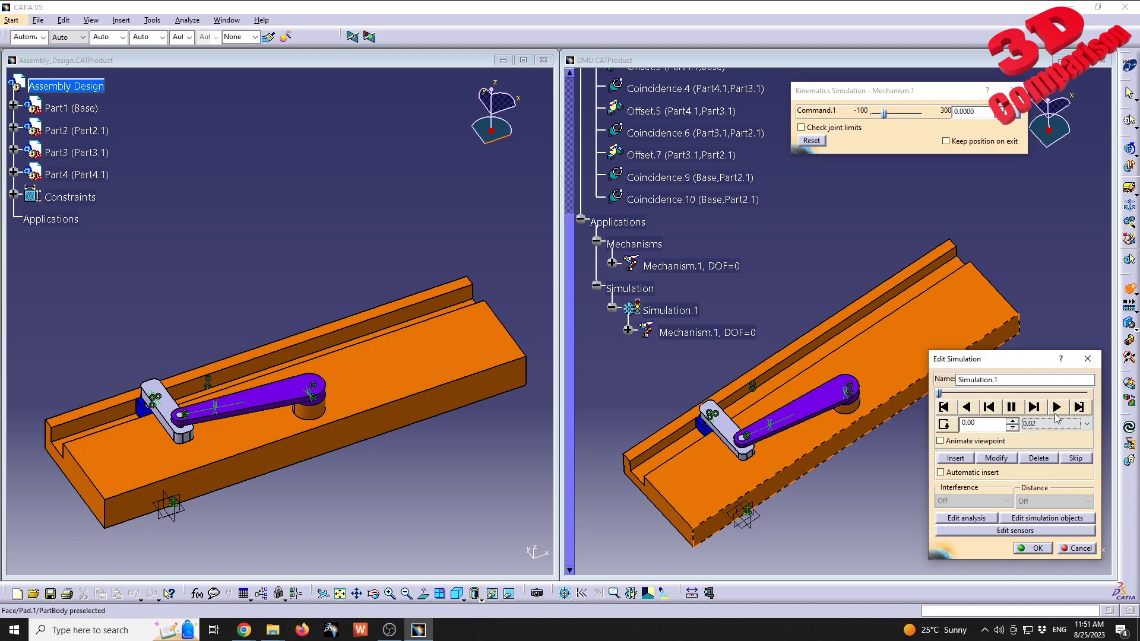
click(1058, 409)
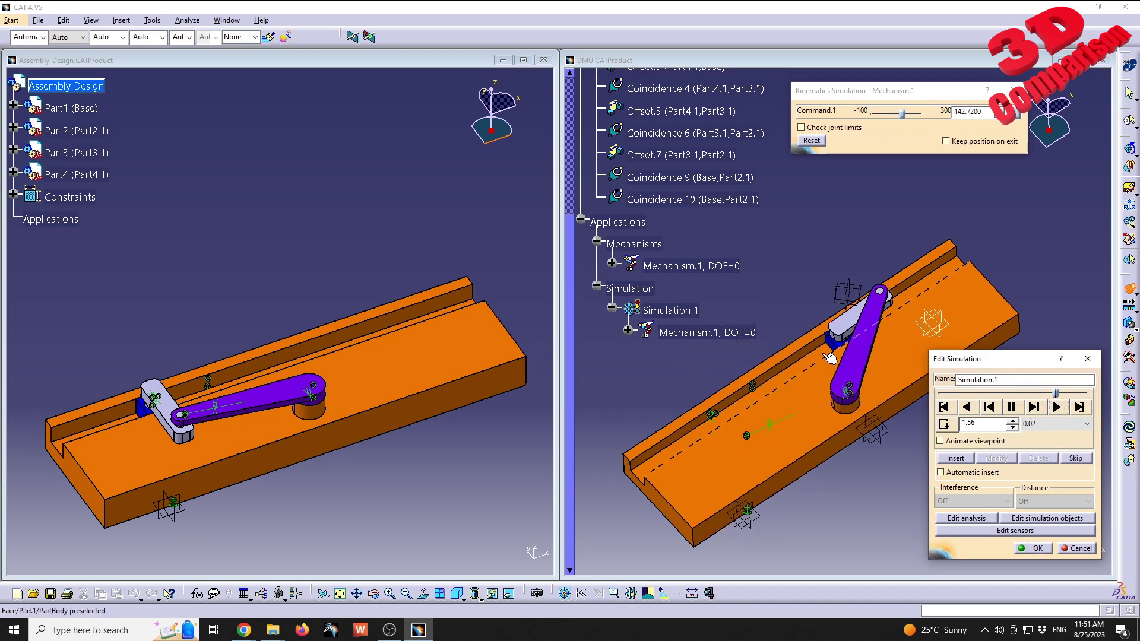
click(966, 407)
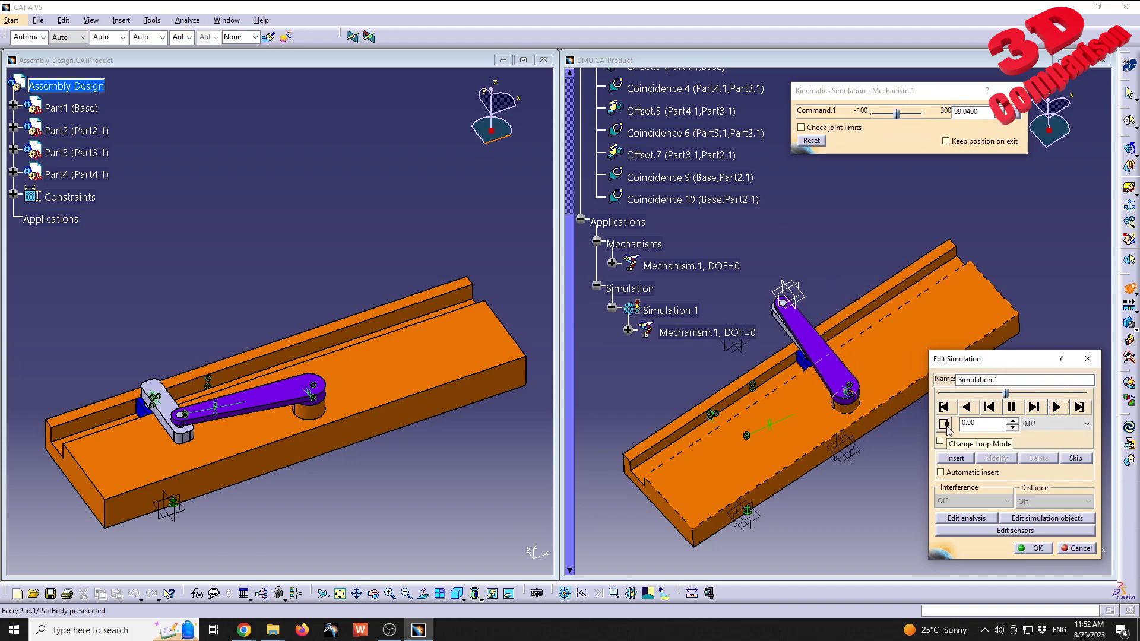
Step: Switch to continuous loop playback with a 0.02 step and accept Simulation.1
click(944, 424)
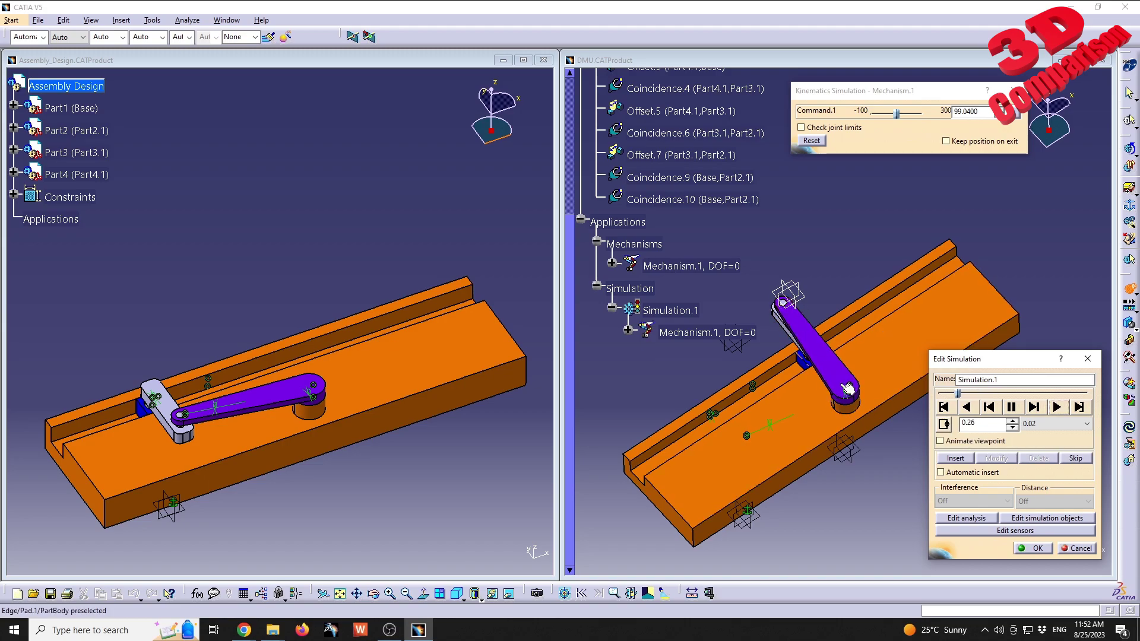
click(1048, 425)
click(1040, 455)
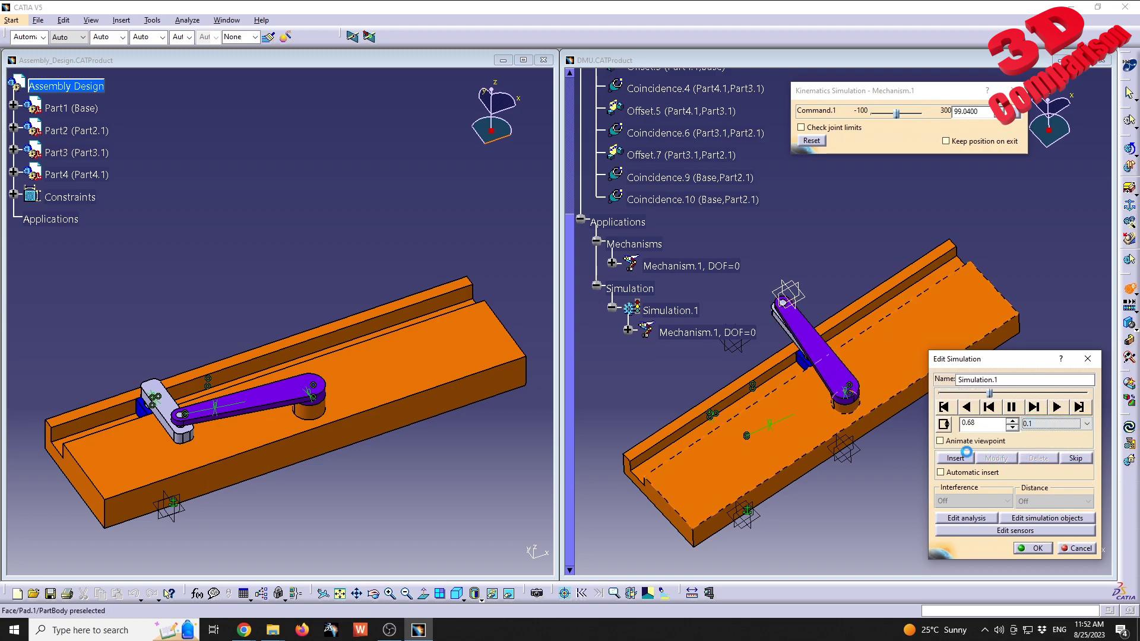
click(944, 424)
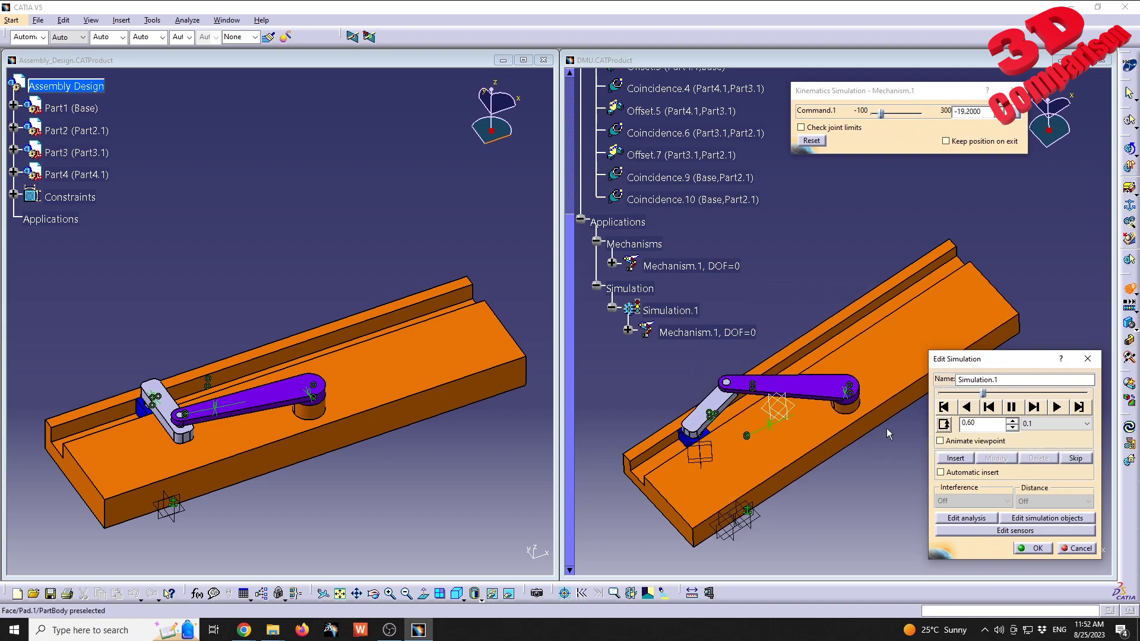
click(1046, 425)
click(1041, 478)
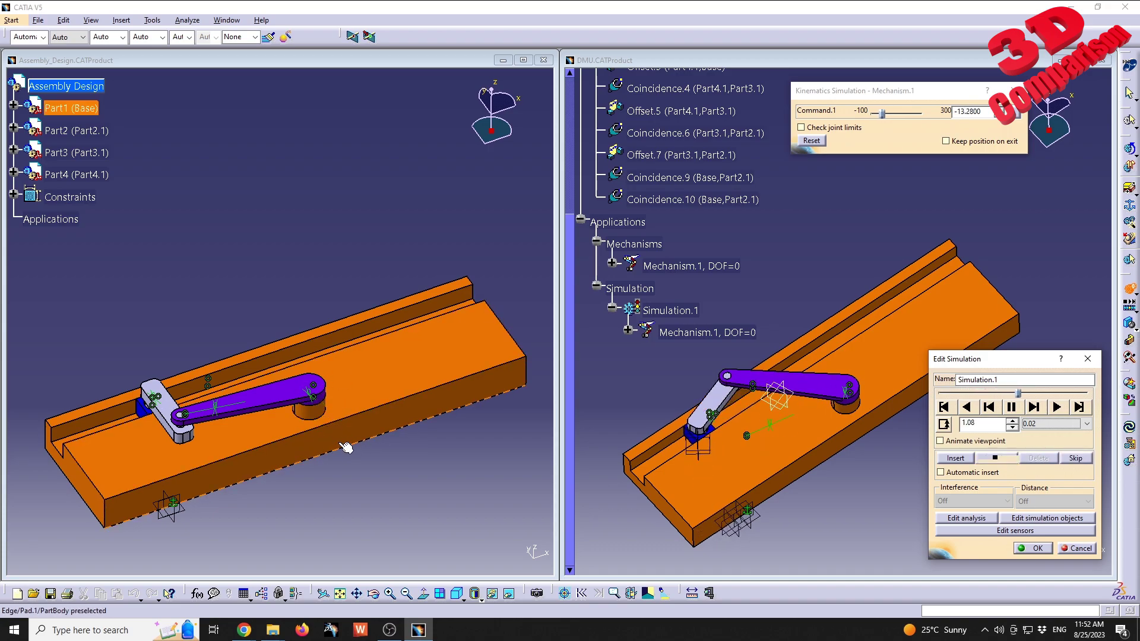
click(1037, 548)
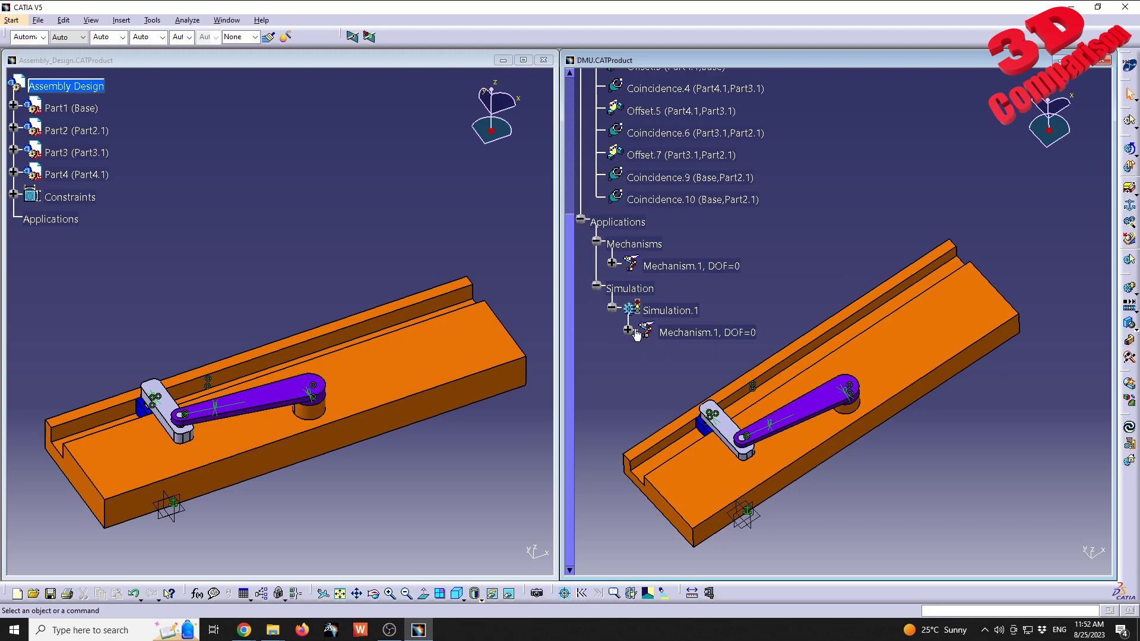
Step: Expand Mechanism.1's joints under Simulation.1 and open Prismatic.4's joint definition
middle_drag(742, 452, 756, 428)
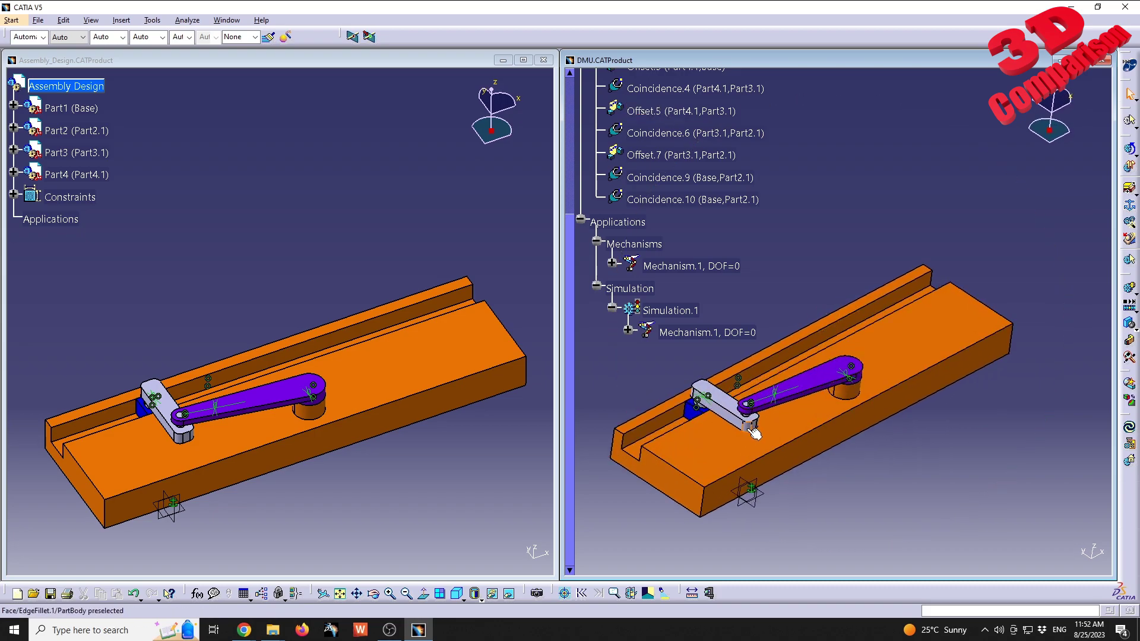
click(628, 331)
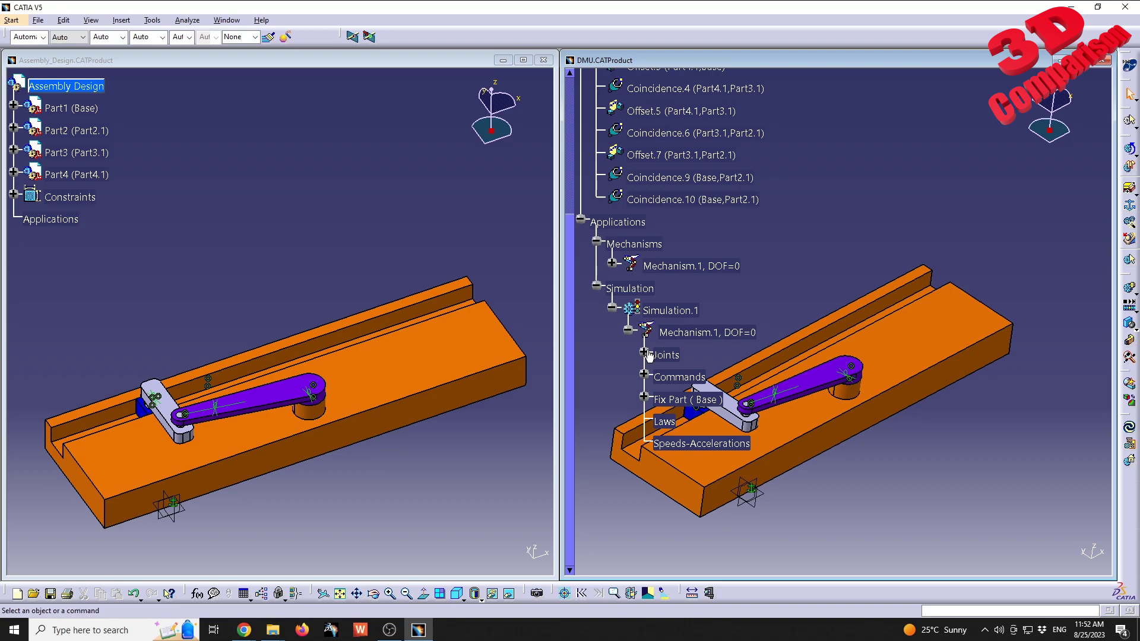
click(643, 352)
double_click(700, 444)
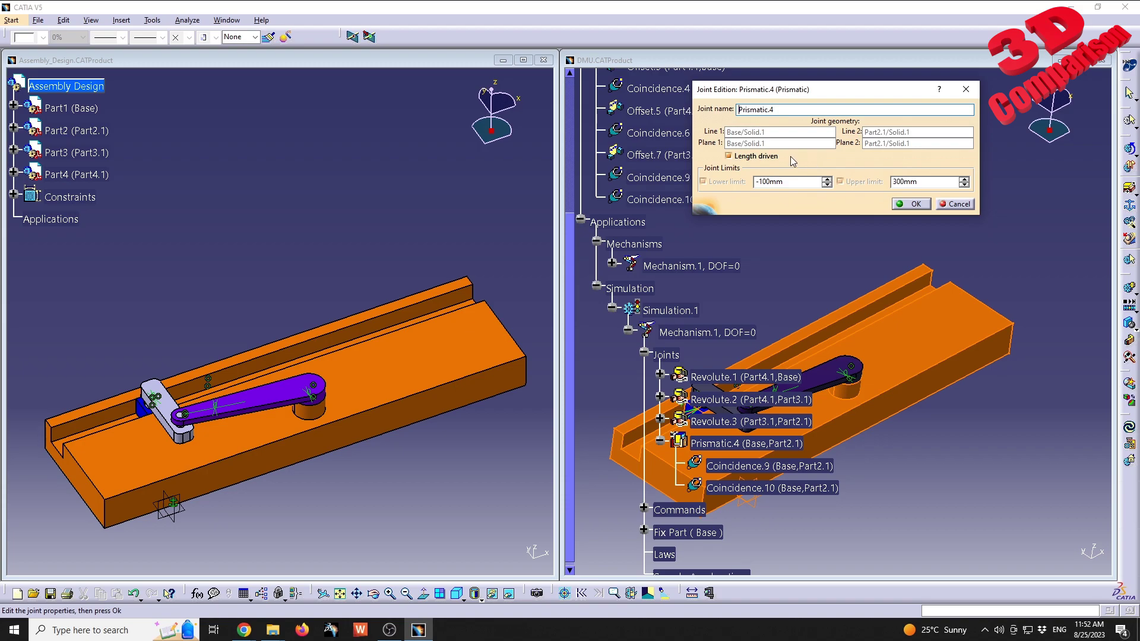
Step: Turn off Length driven on Prismatic.4 and confirm the change
click(772, 155)
click(911, 204)
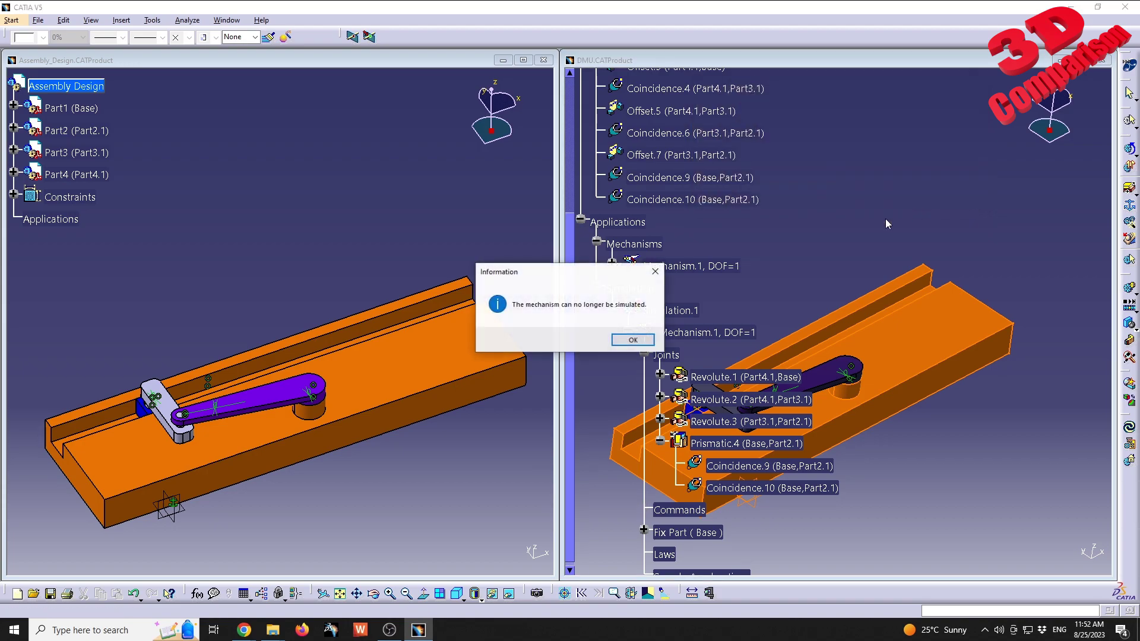
click(632, 339)
Step: Try making Revolute.2 angle-driven, then revert it after the out-of-range warning
double_click(748, 400)
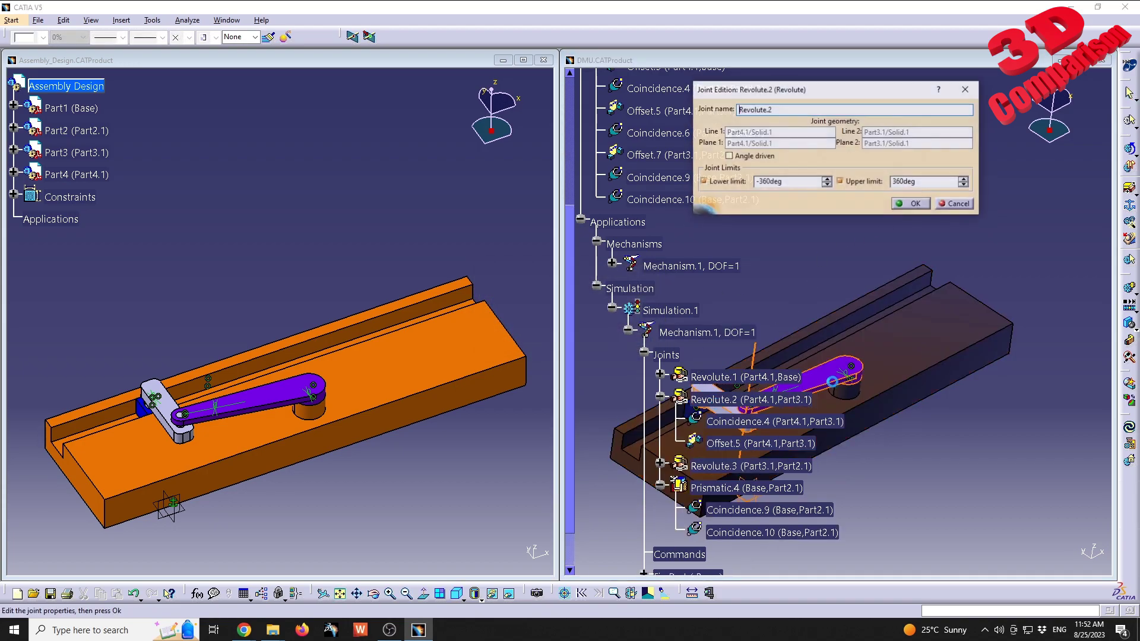
click(753, 158)
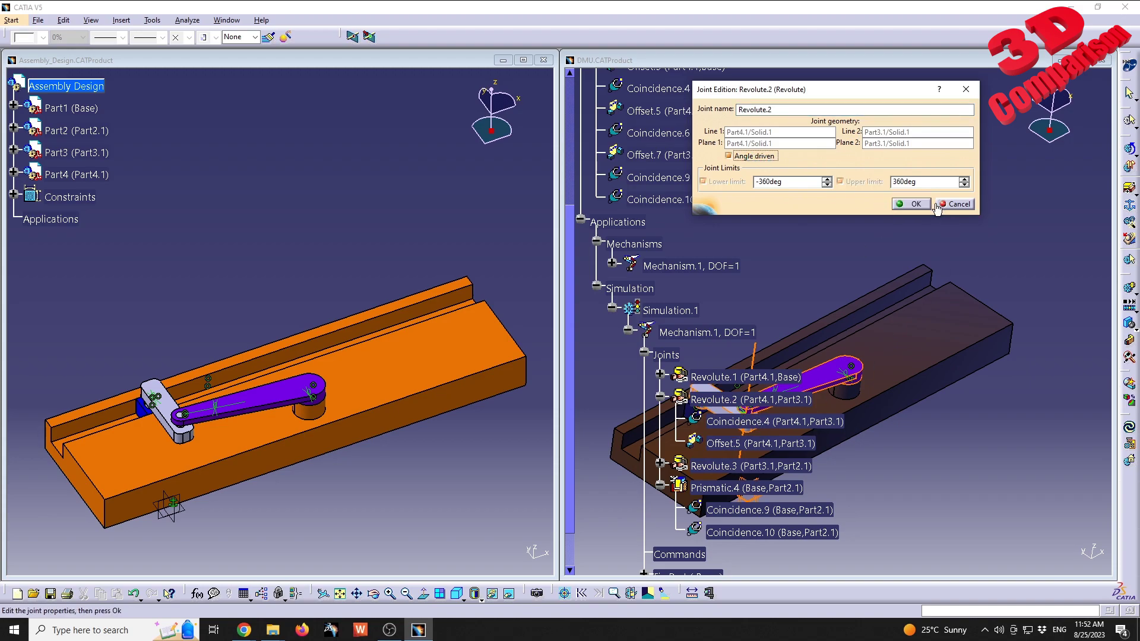
click(916, 205)
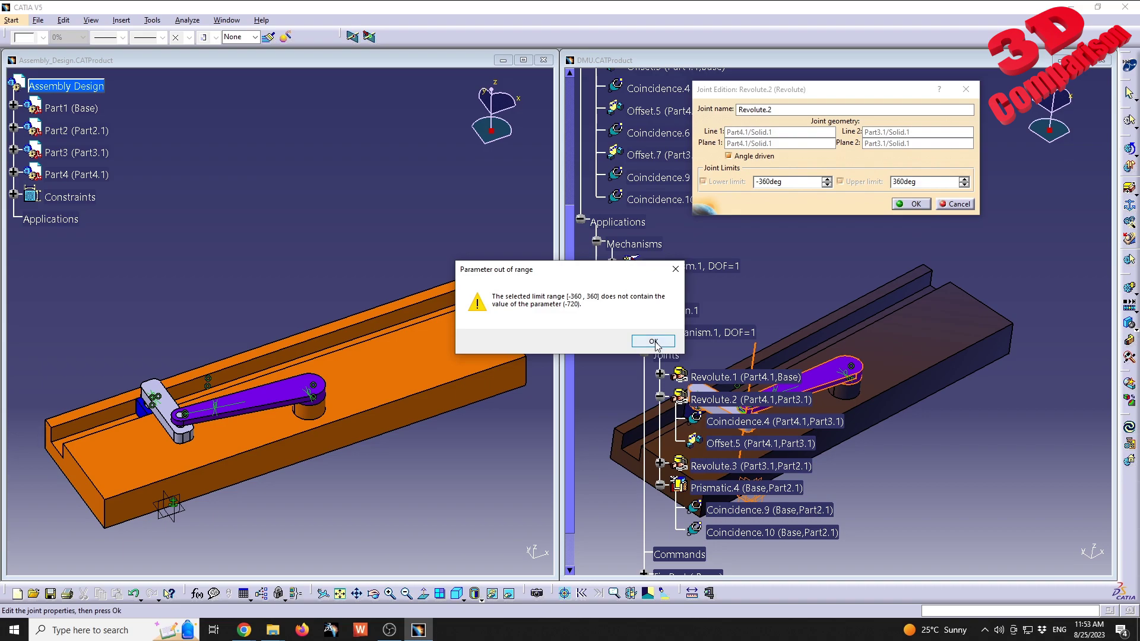
click(653, 341)
click(749, 156)
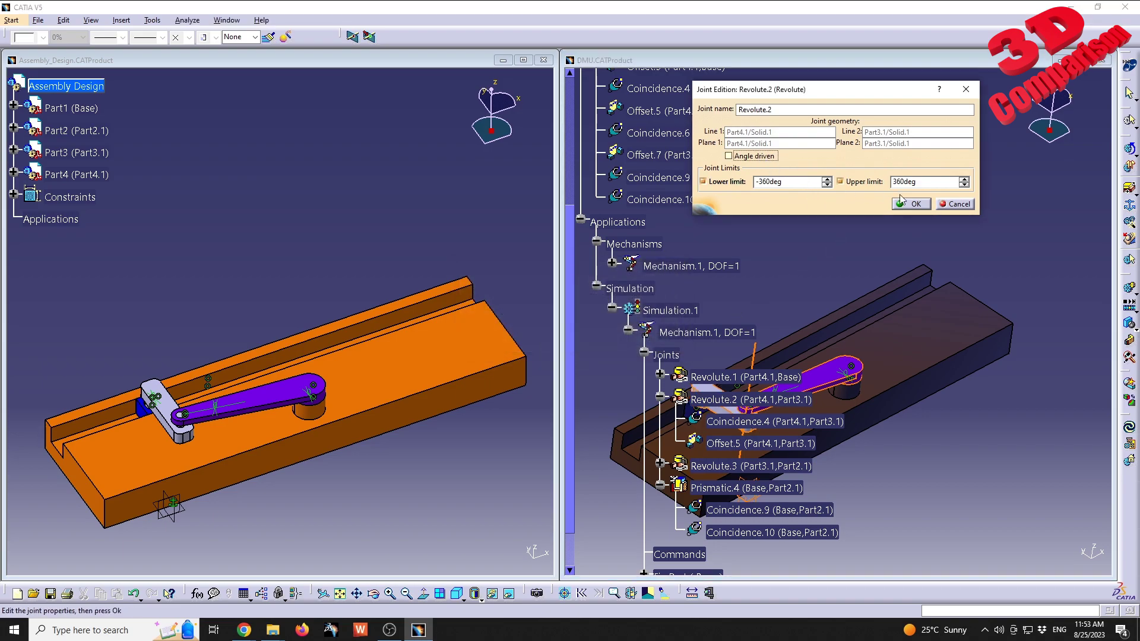
click(904, 204)
click(654, 340)
click(955, 204)
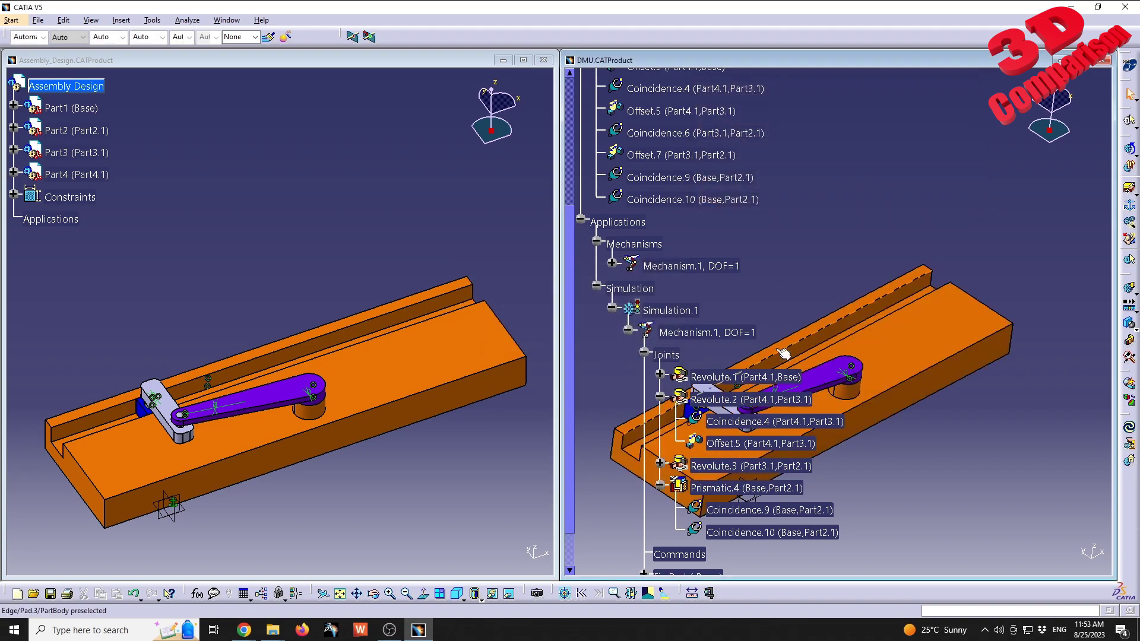
Step: Make Revolute.3 angle-driven so Mechanism.1 can be simulated
double_click(706, 393)
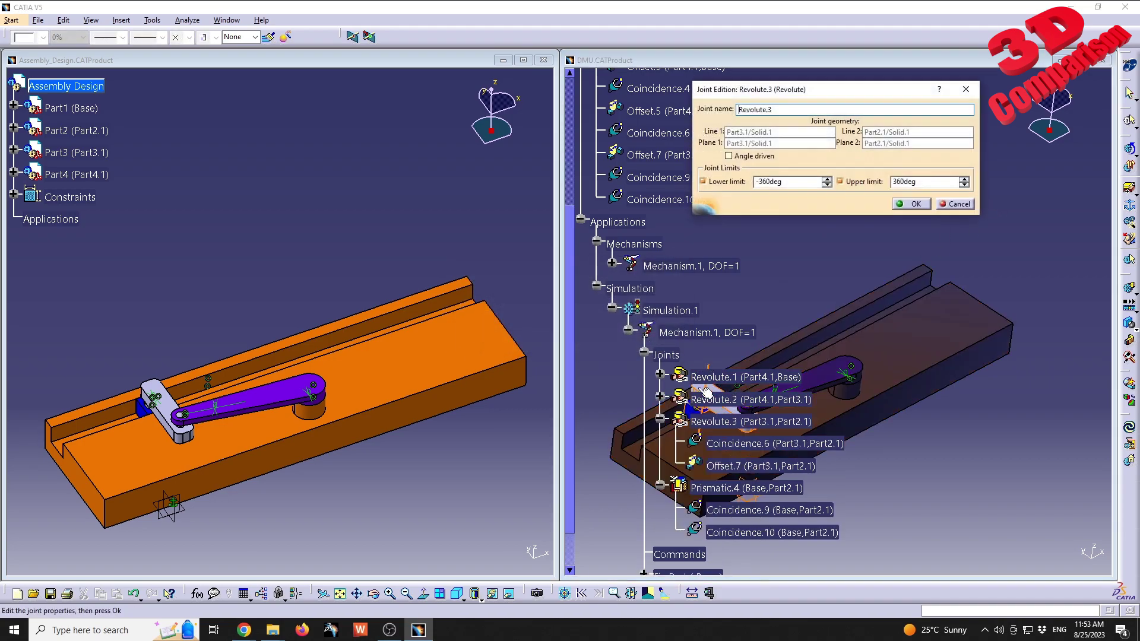
click(765, 156)
click(915, 204)
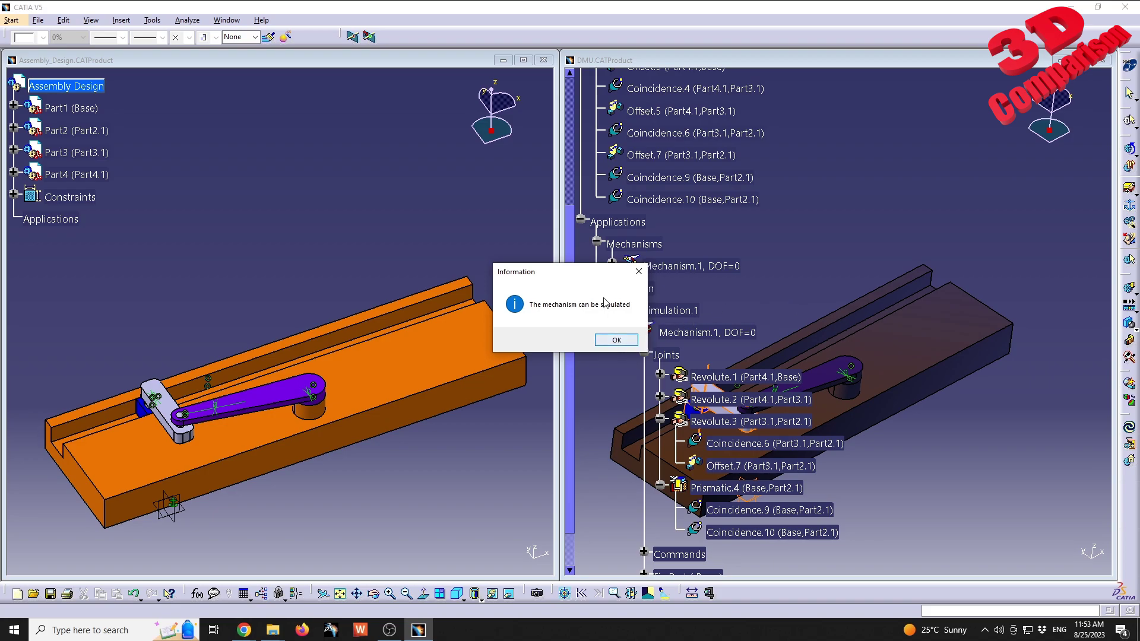
click(616, 342)
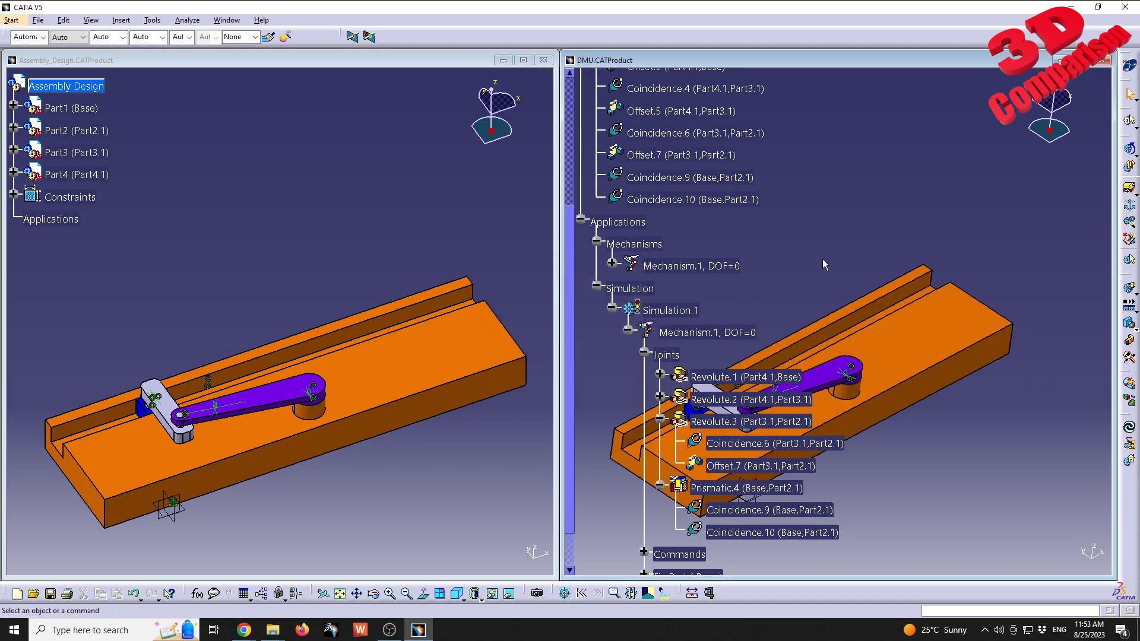
Step: Start a new simulation on Mechanism.1 and turn the crank with the Command.1 slider
click(1129, 289)
double_click(926, 126)
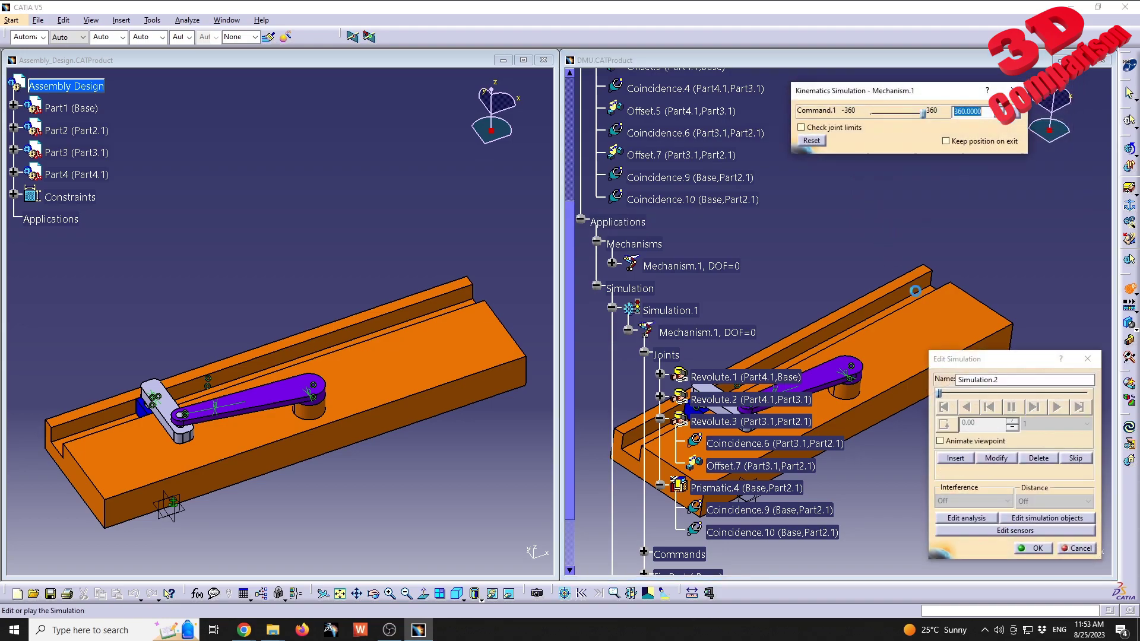
mouse_move(925, 117)
mouse_down()
mouse_move(887, 114)
mouse_move(913, 113)
mouse_up()
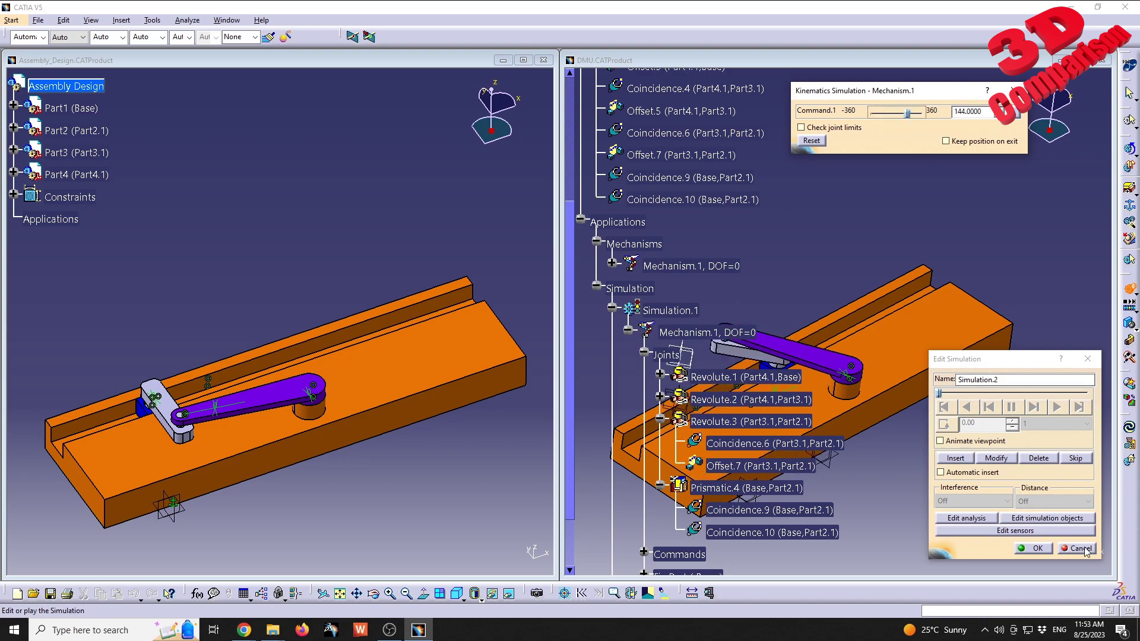
Step: Collapse the Simulation and Mechanisms branches and cancel the new simulation
click(596, 288)
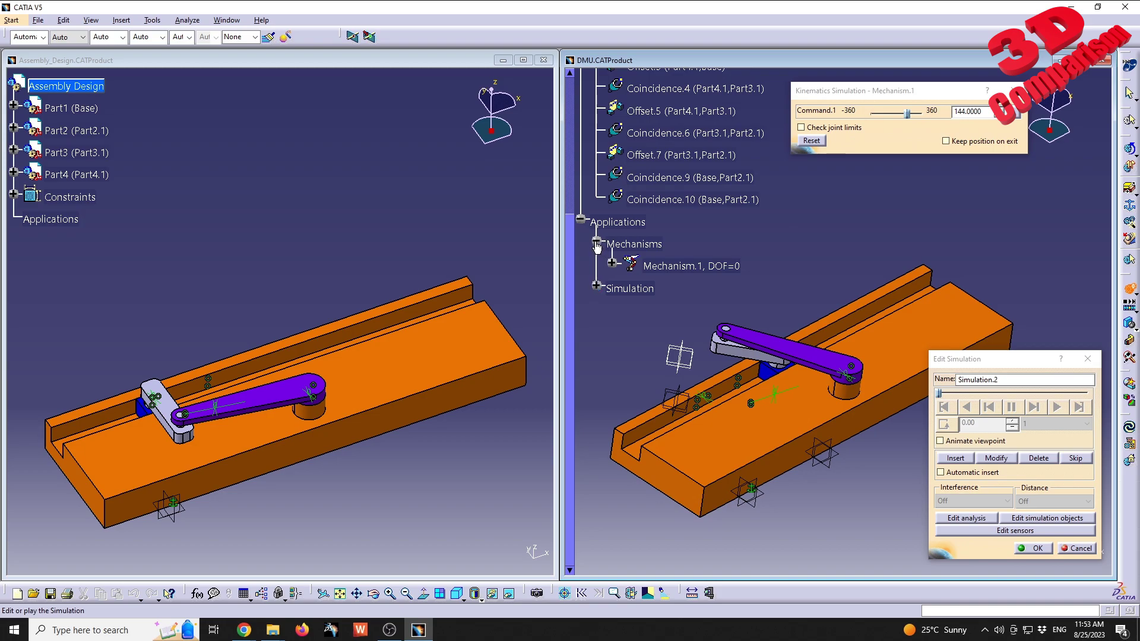
click(596, 244)
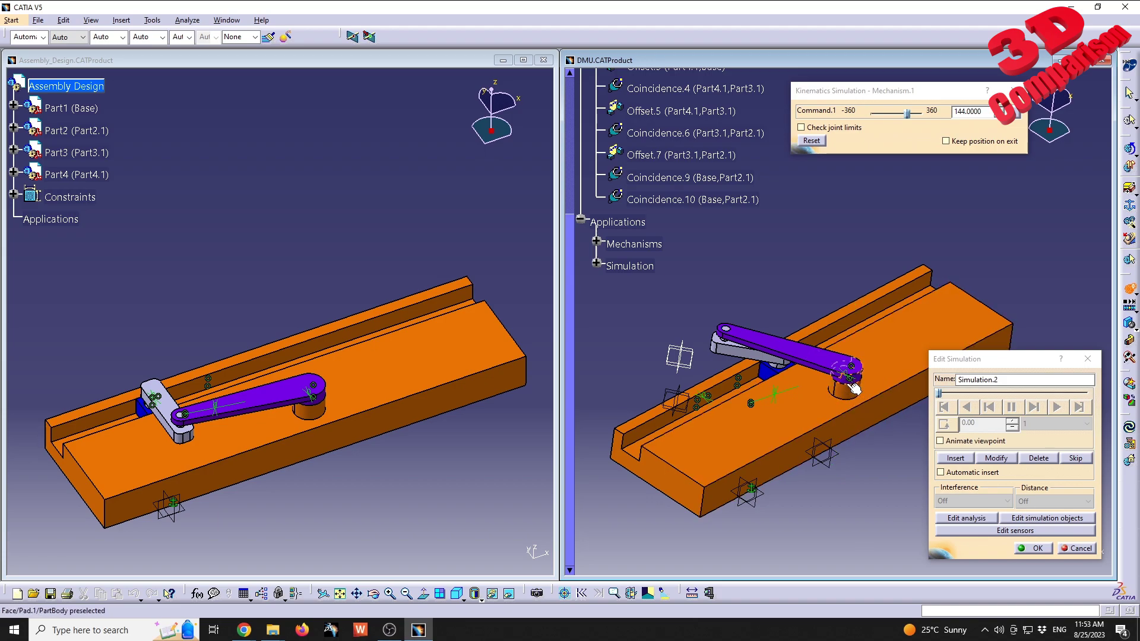
middle_drag(855, 393, 888, 342)
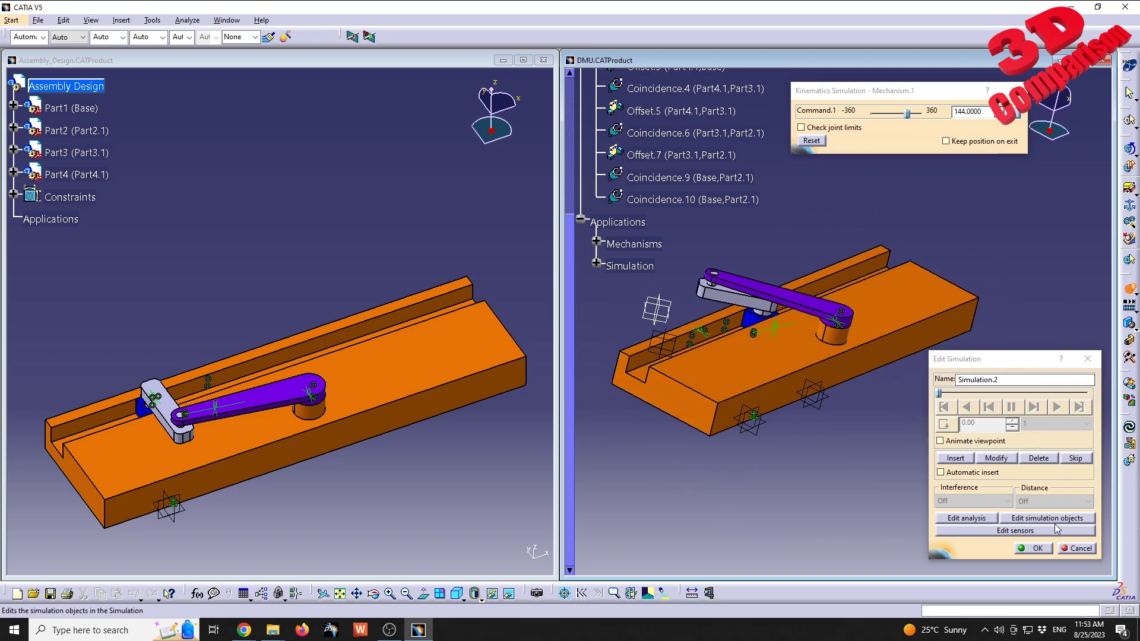
click(1076, 549)
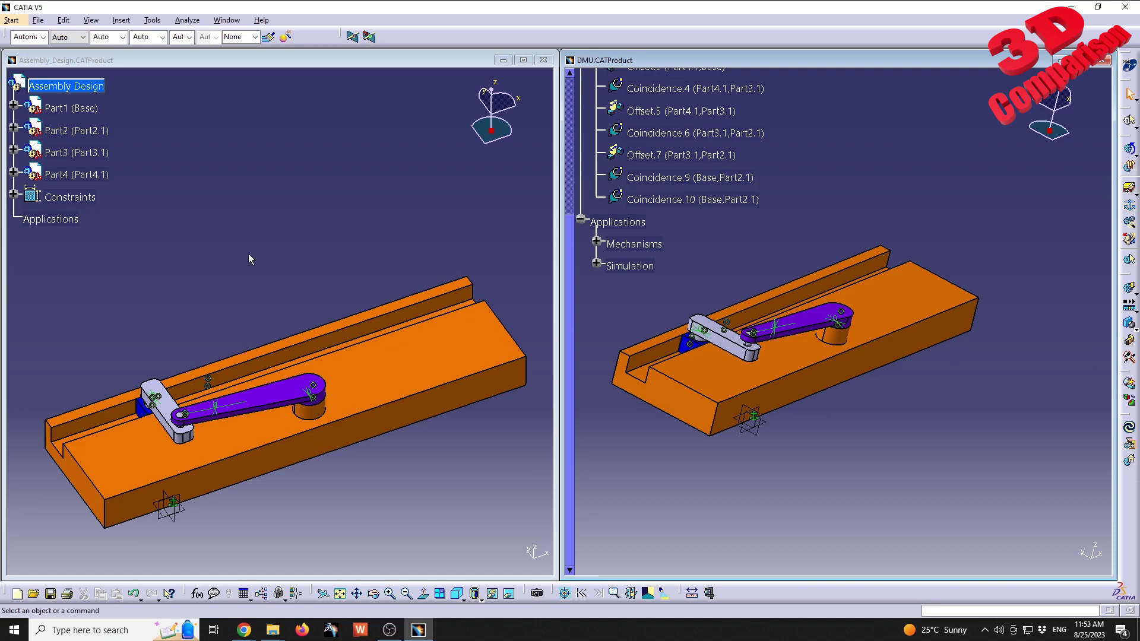
Step: Pan and orbit the Assembly_Design and DMU views to a similar angle
middle_drag(190, 293, 200, 276)
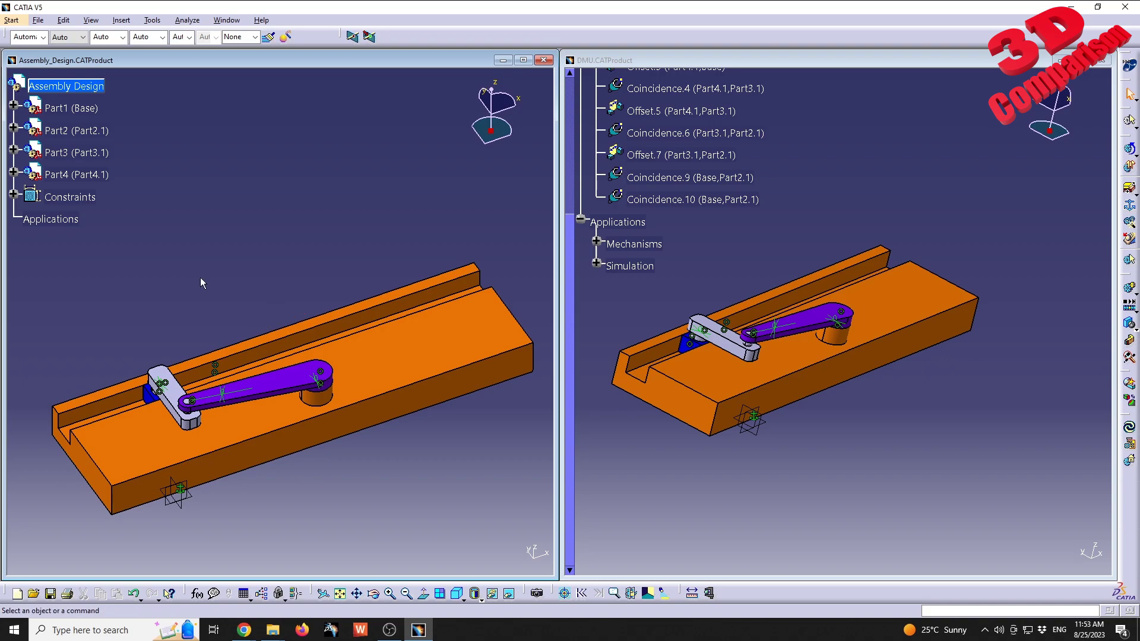
middle_drag(157, 319, 200, 357)
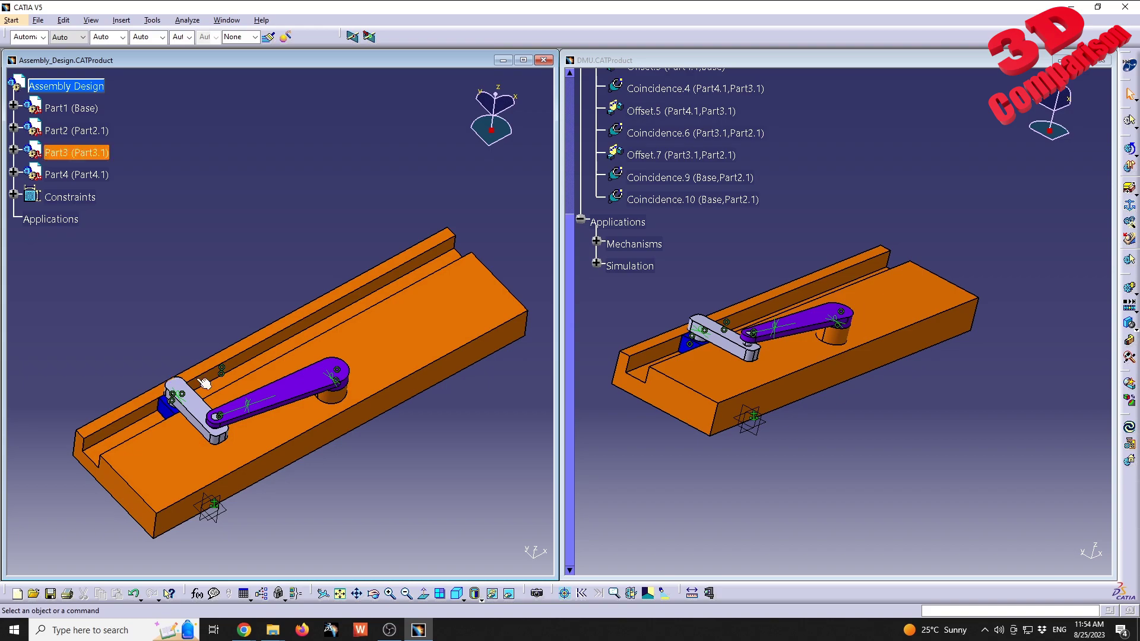
click(763, 274)
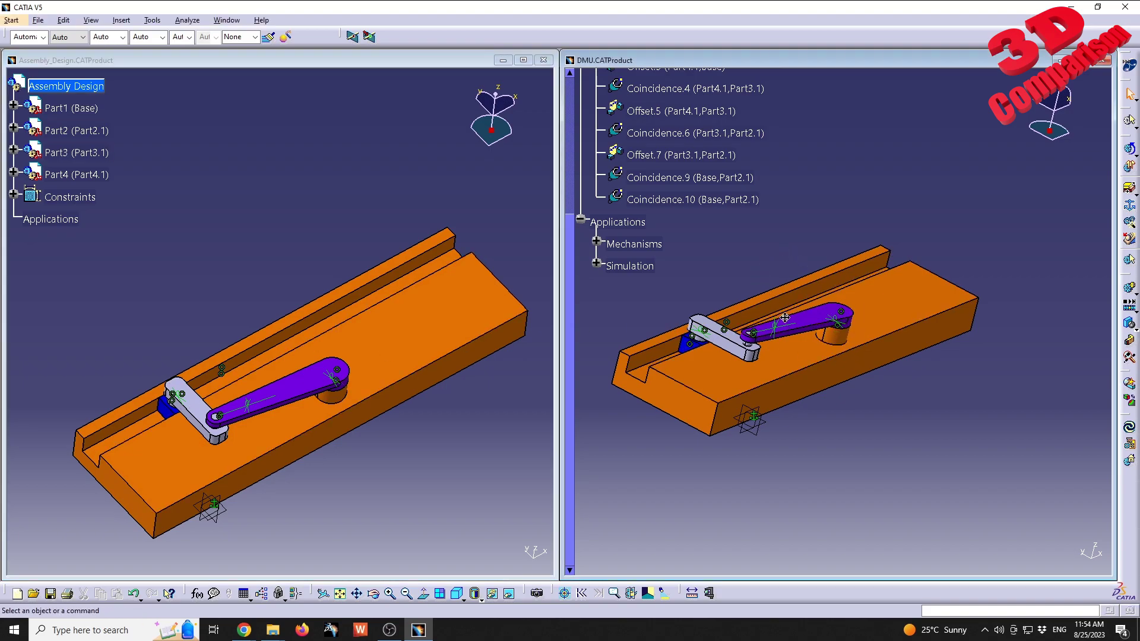
middle_drag(784, 318, 781, 321)
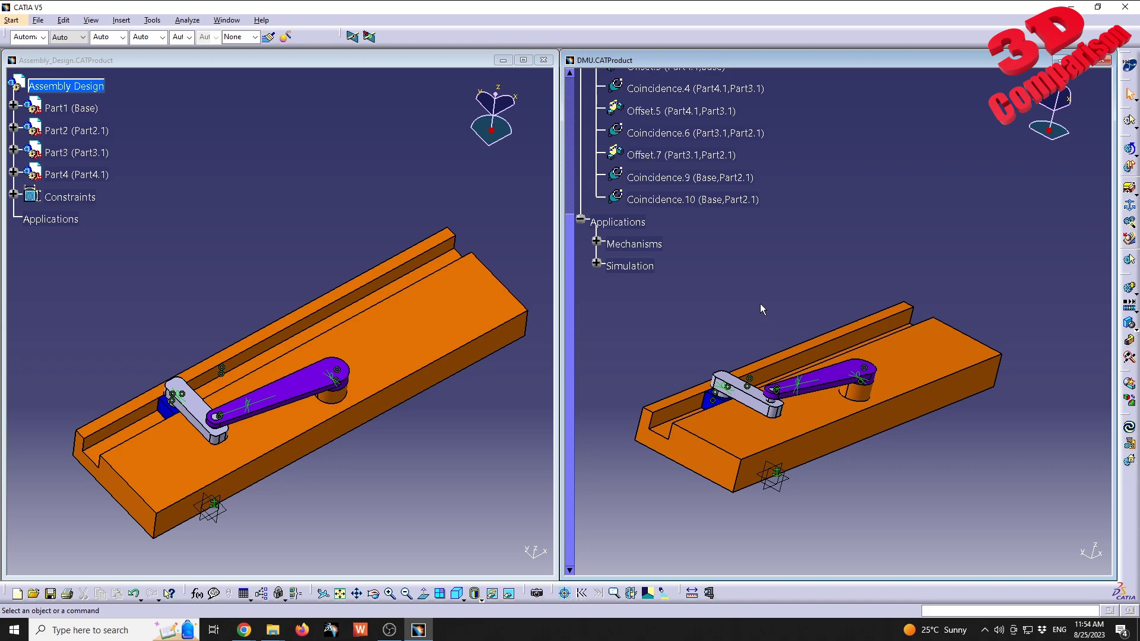
middle_drag(803, 335, 862, 347)
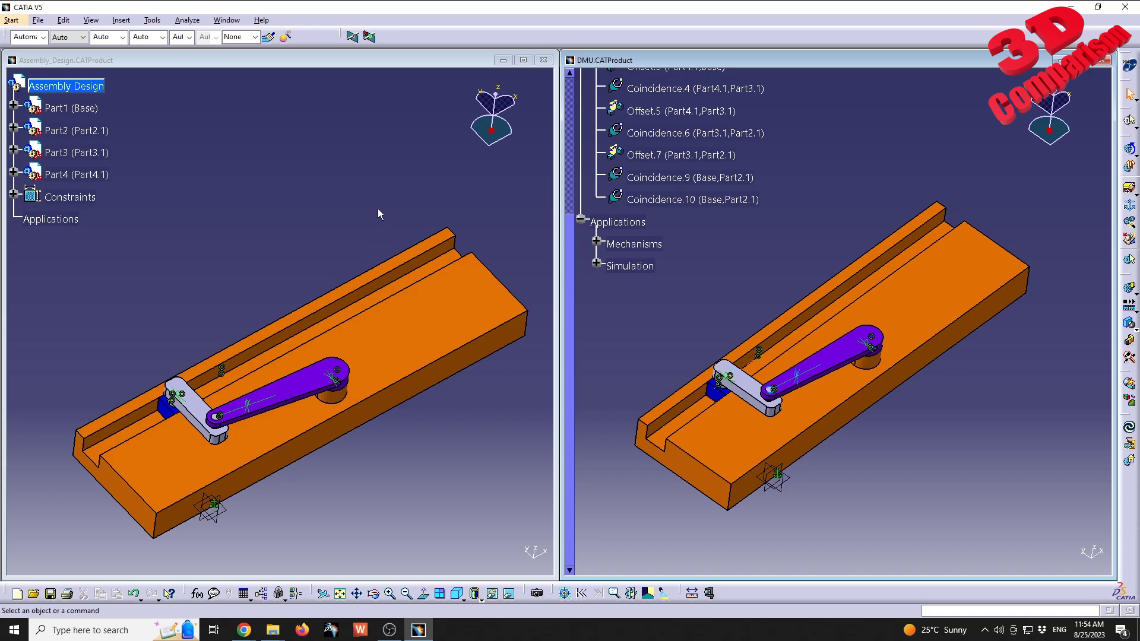
Step: Box-select all elements in the Assembly_Design window, then in the DMU window
click(343, 254)
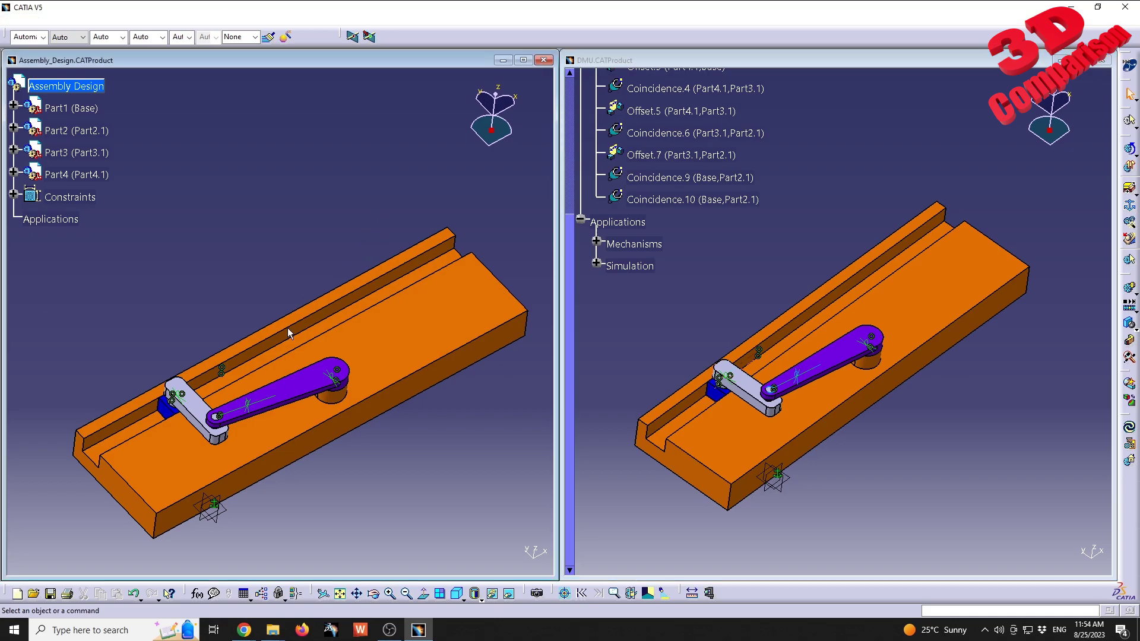
drag(84, 321, 504, 558)
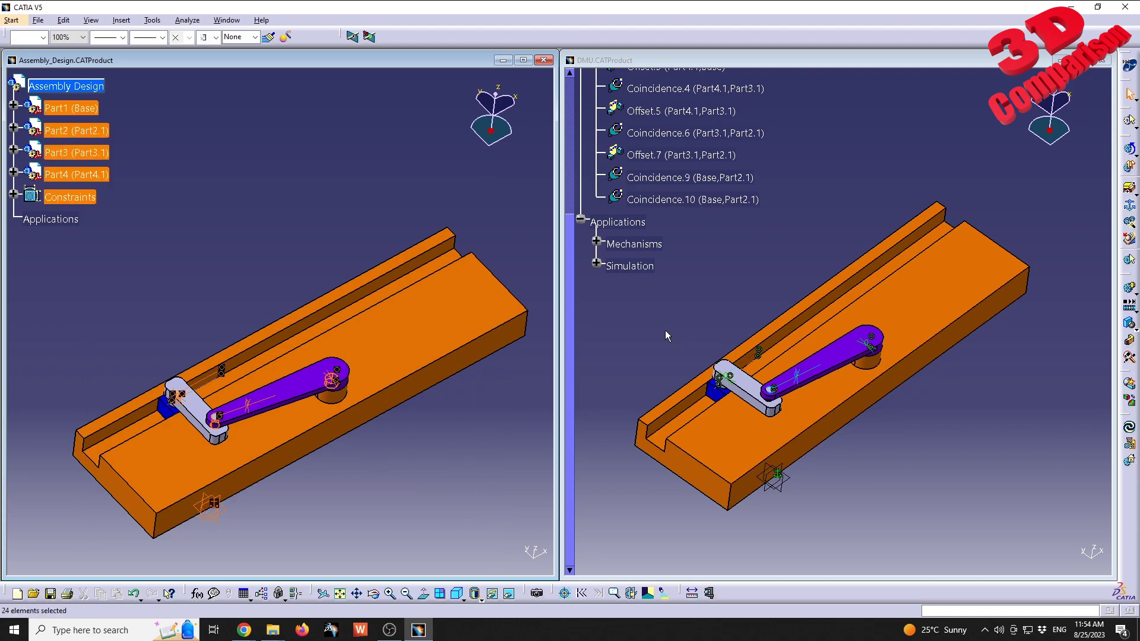
click(629, 319)
drag(981, 484, 1068, 561)
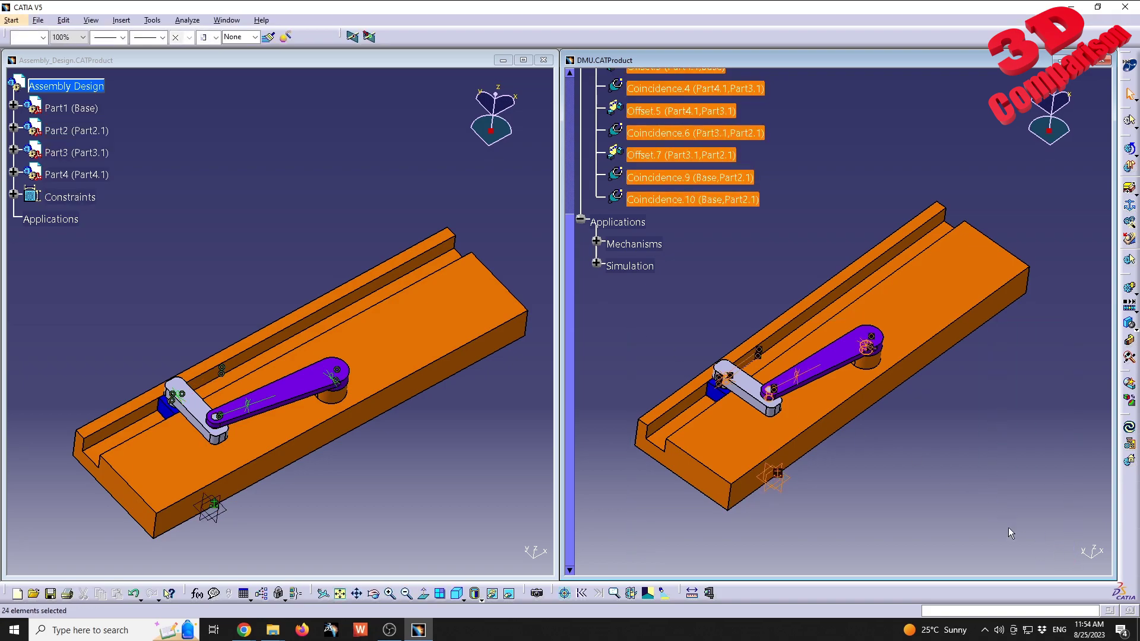